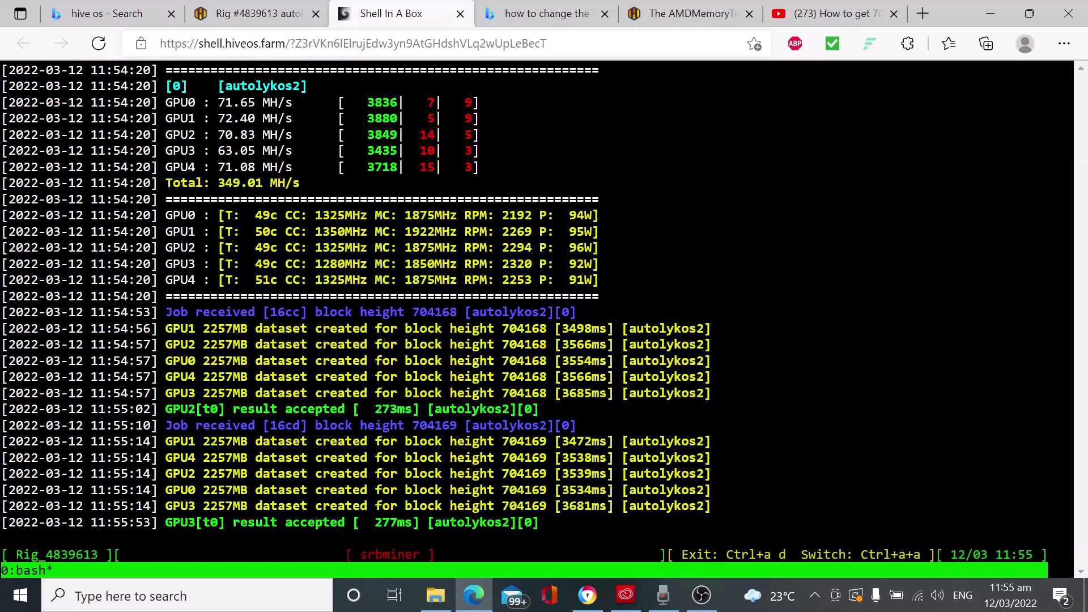
Select and copy GPU3's 63.05 MH/s hashrate figure
left_click_drag(211, 151, 289, 151)
left_click(270, 159)
key("ctrl+c")
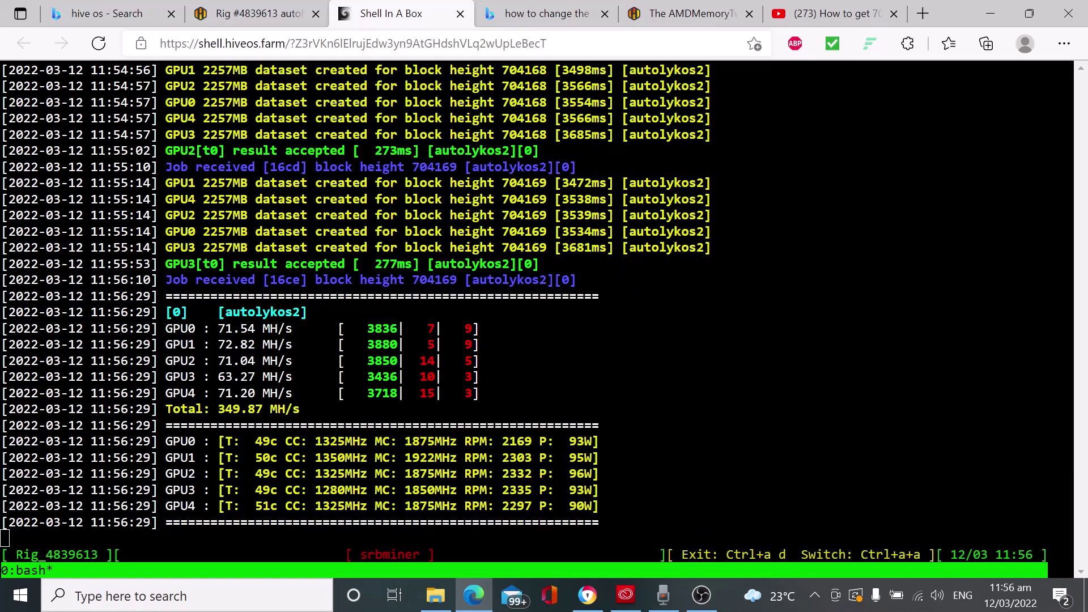
Show Rig #4839613's overview with GPU3 at 63.23 MH/s on core 1280, memory 1850
left_click(255, 14)
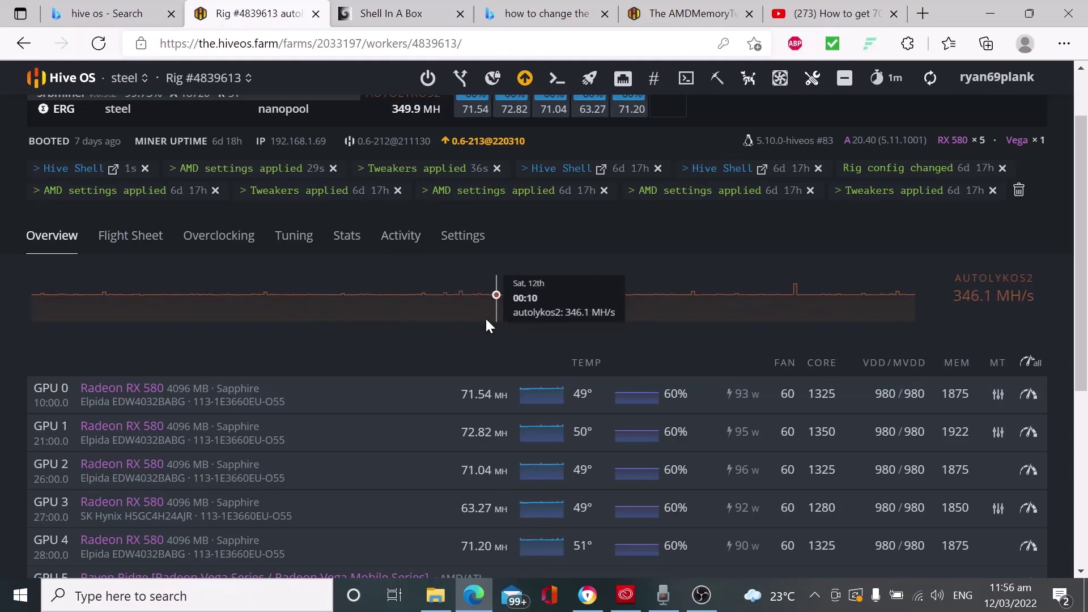
scroll(440, 327, "down", 1)
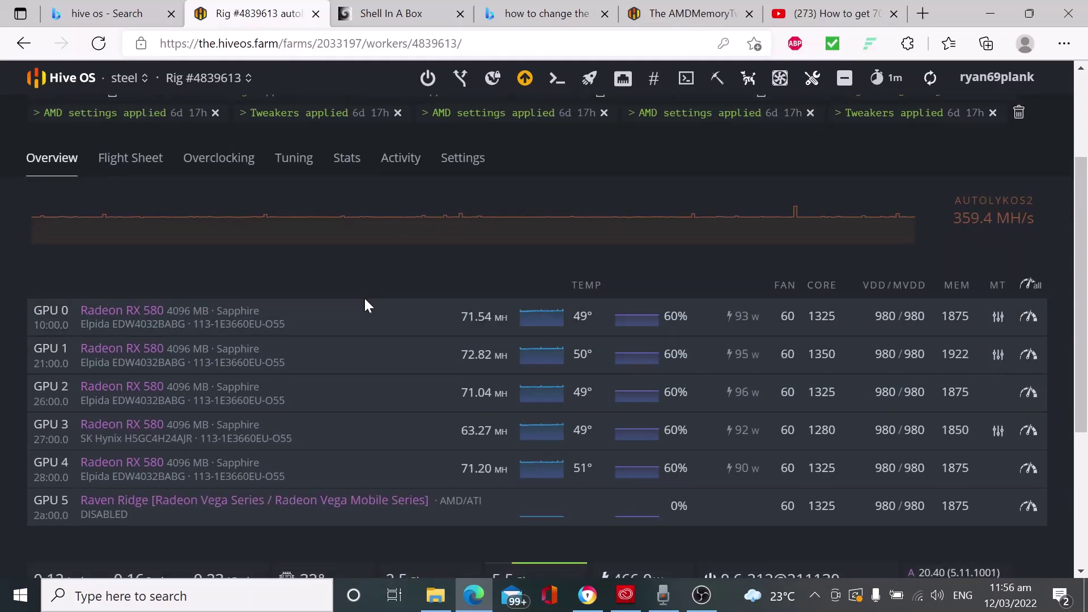
mouse_move(392, 229)
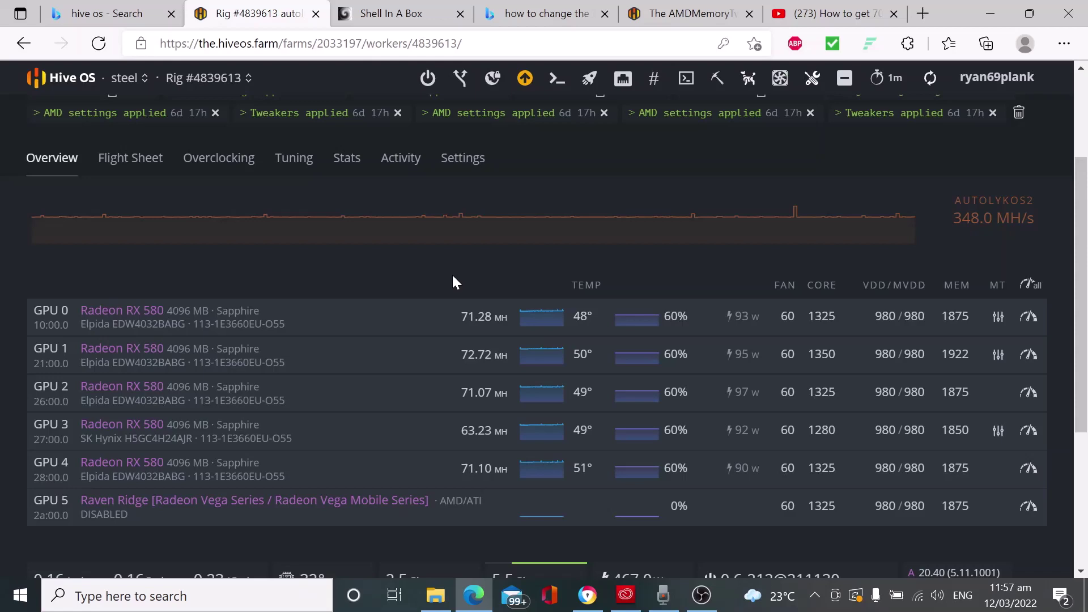
scroll(452, 278, "down", 1)
scroll(452, 279, "up", 1)
scroll(452, 279, "down", 1)
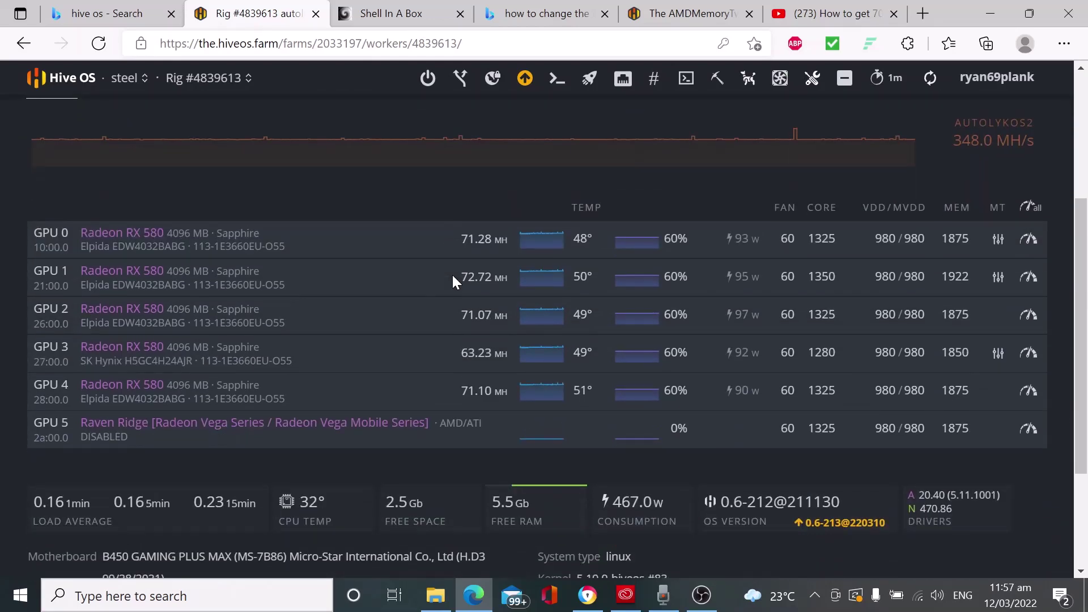
scroll(453, 280, "up", 1)
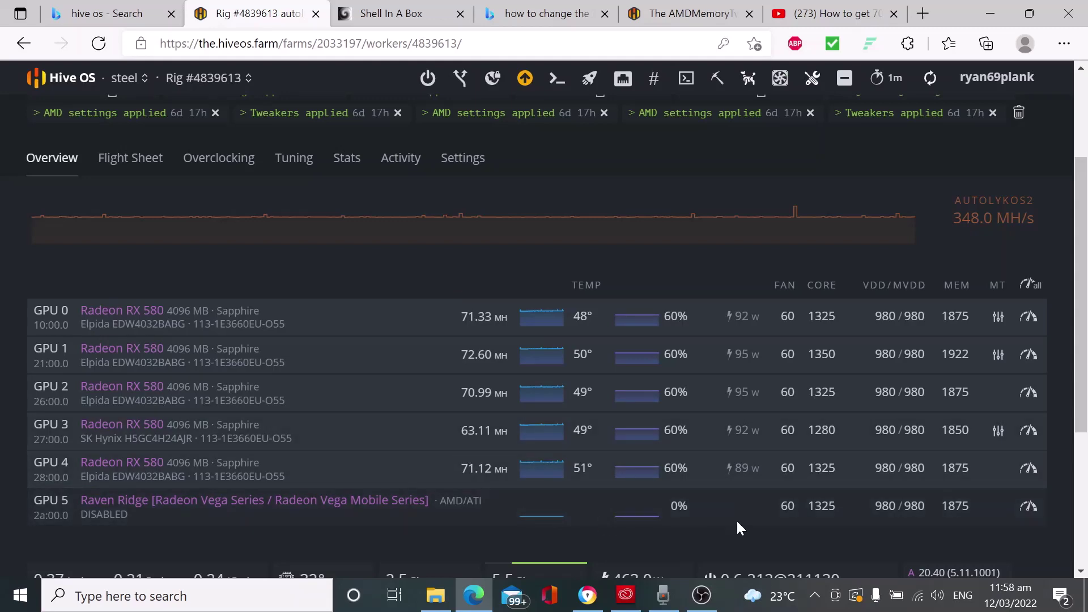
left_click(830, 13)
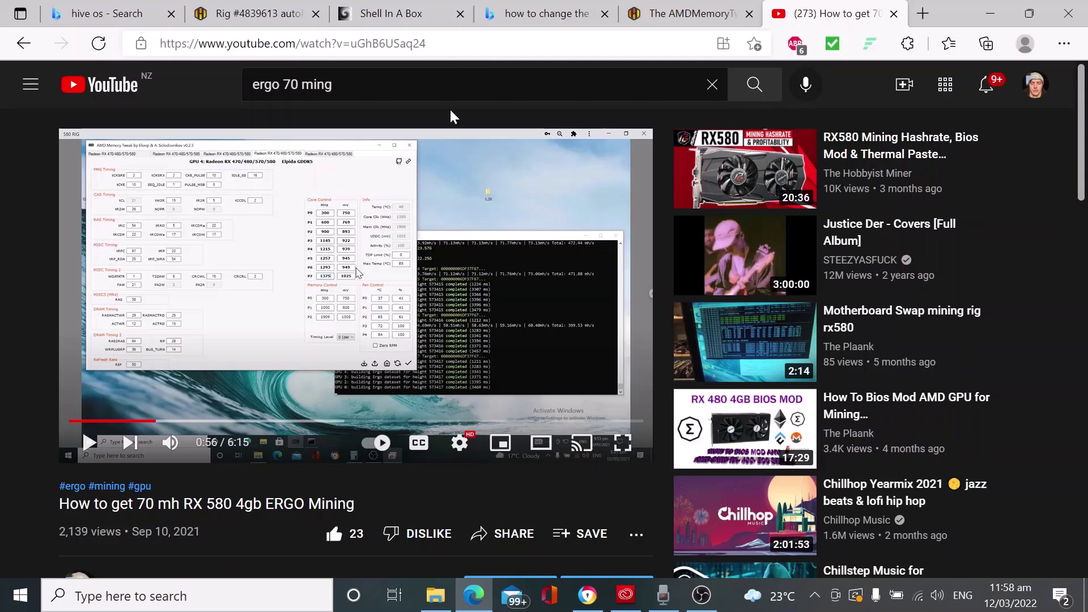
left_click(668, 17)
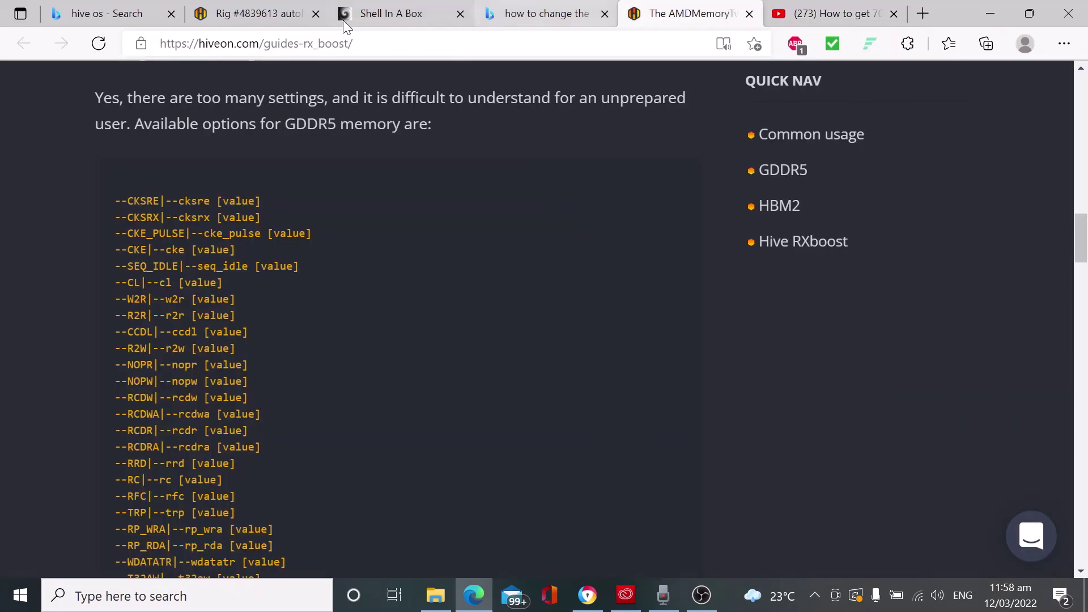
left_click(405, 17)
left_click(232, 19)
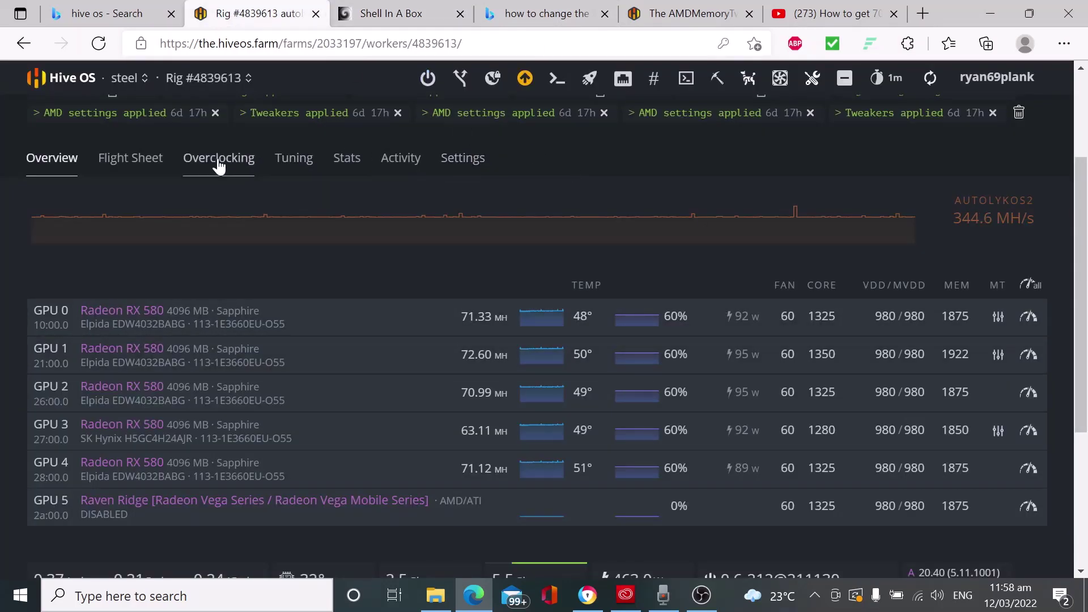
Find the teamredminer 900 sheet on the rig's Flight Sheet tab and open its ⋯ menu
left_click(144, 161)
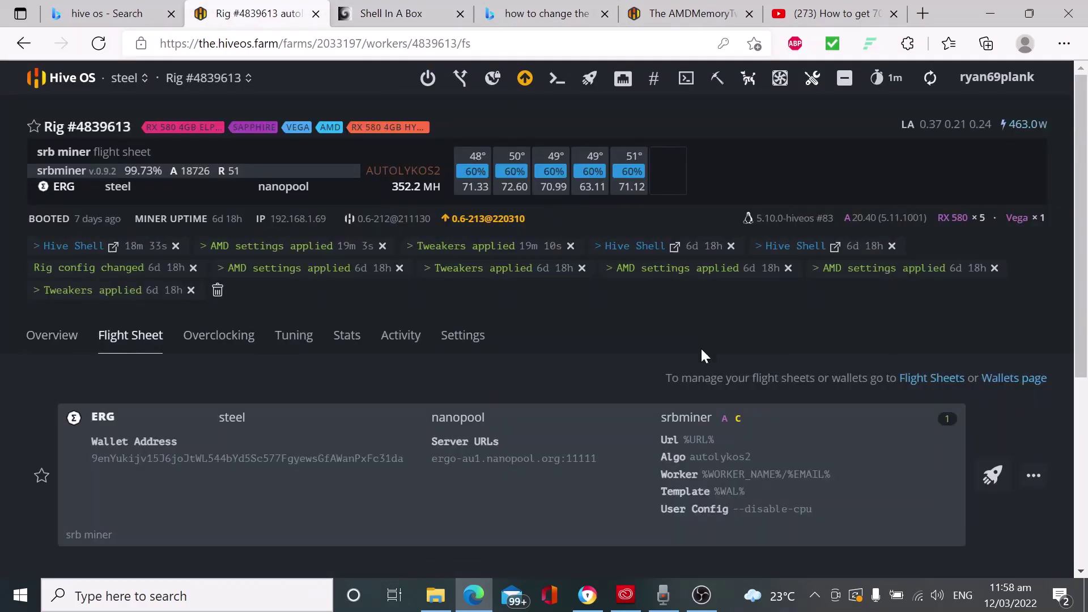
scroll(521, 403, "down", 3)
scroll(532, 391, "down", 3)
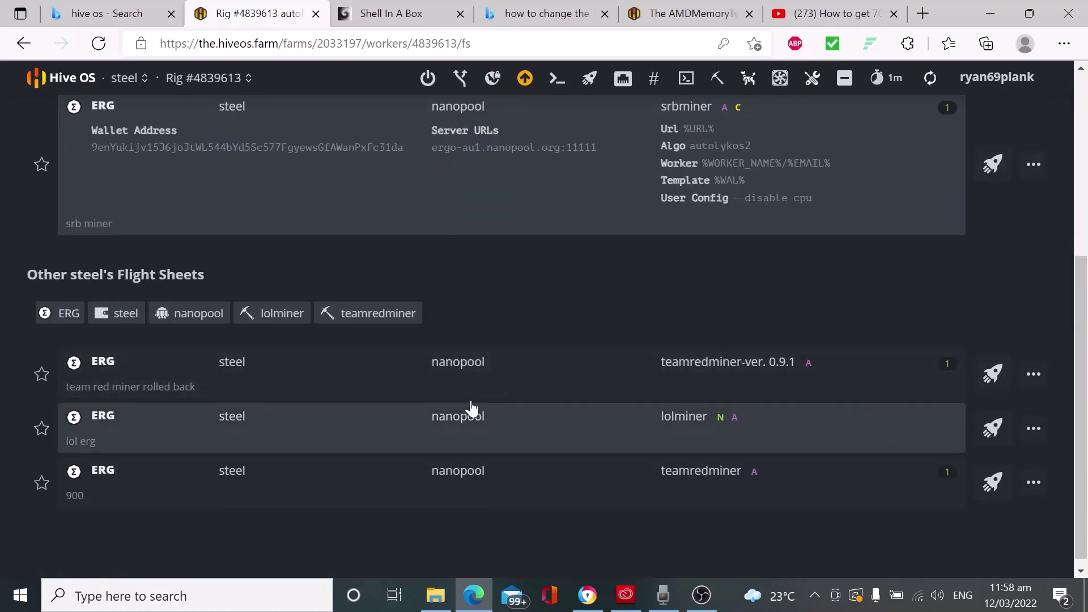
scroll(612, 301, "up", 4)
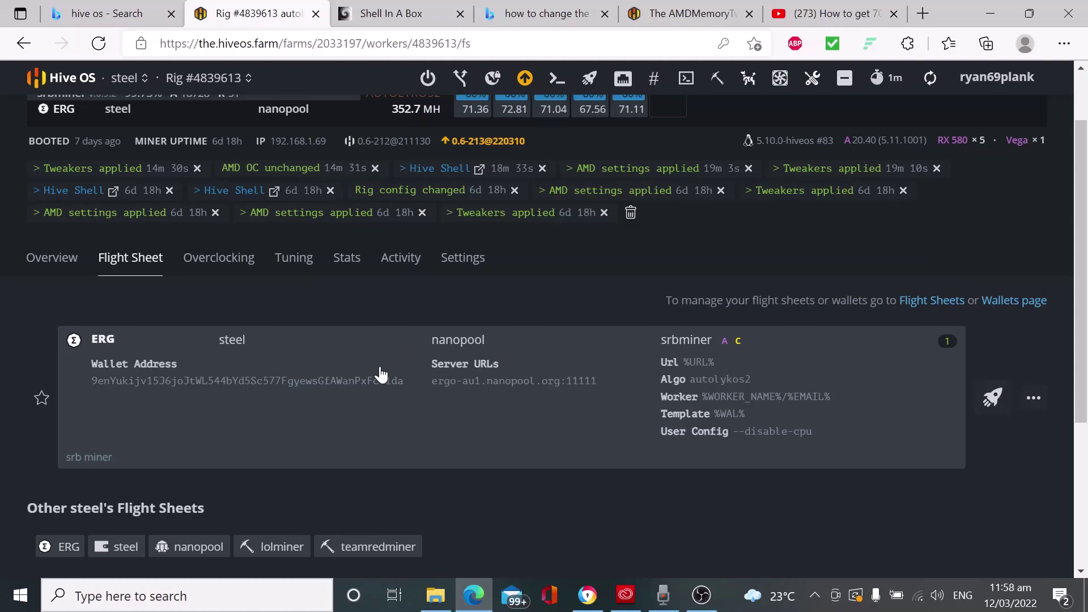
scroll(420, 473, "down", 1)
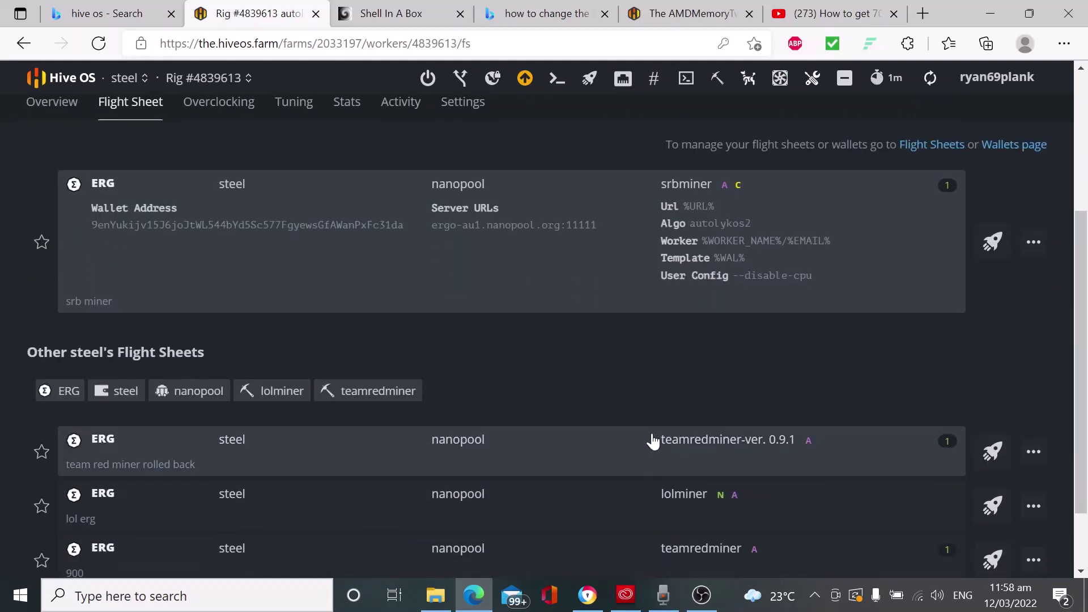
scroll(653, 440, "up", 3)
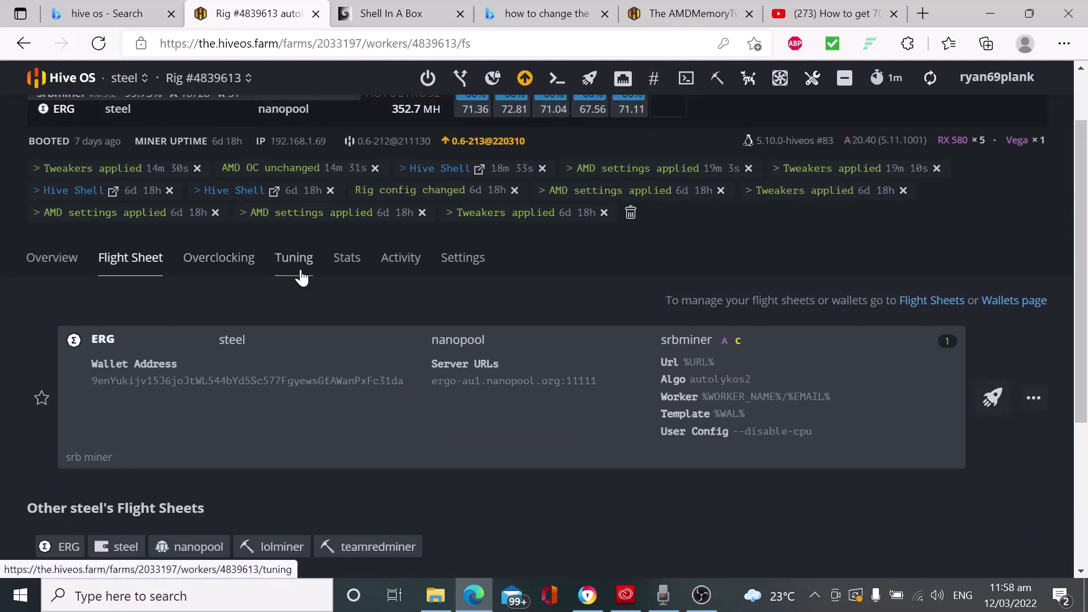
scroll(445, 317, "down", 3)
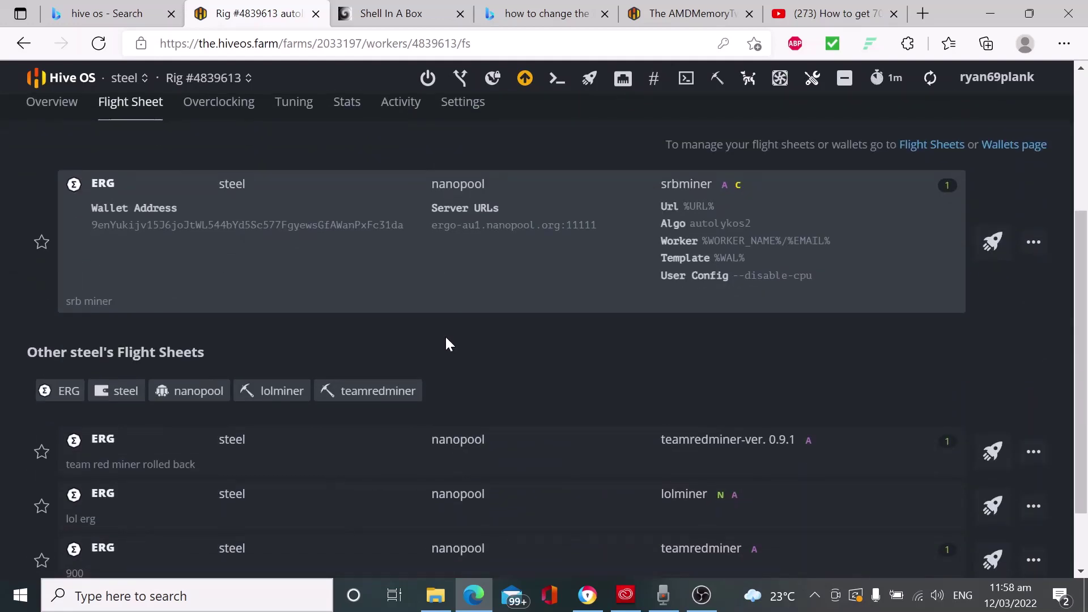
scroll(445, 344, "down", 2)
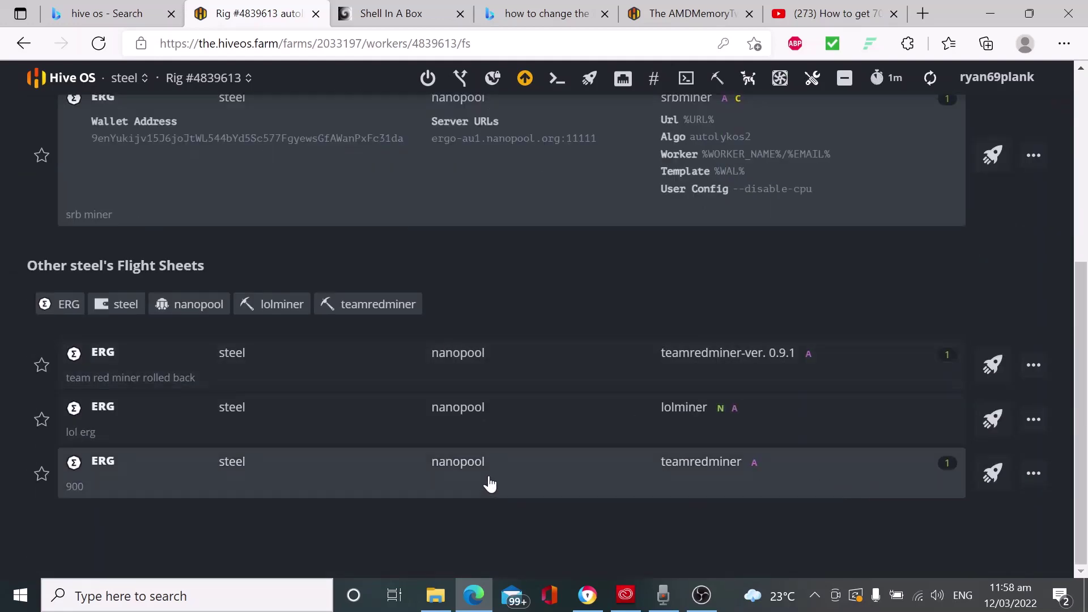
left_click(490, 483)
View the 900 sheet's edit form and miner list without saving, then return to Rig #4839613
left_click(1024, 510)
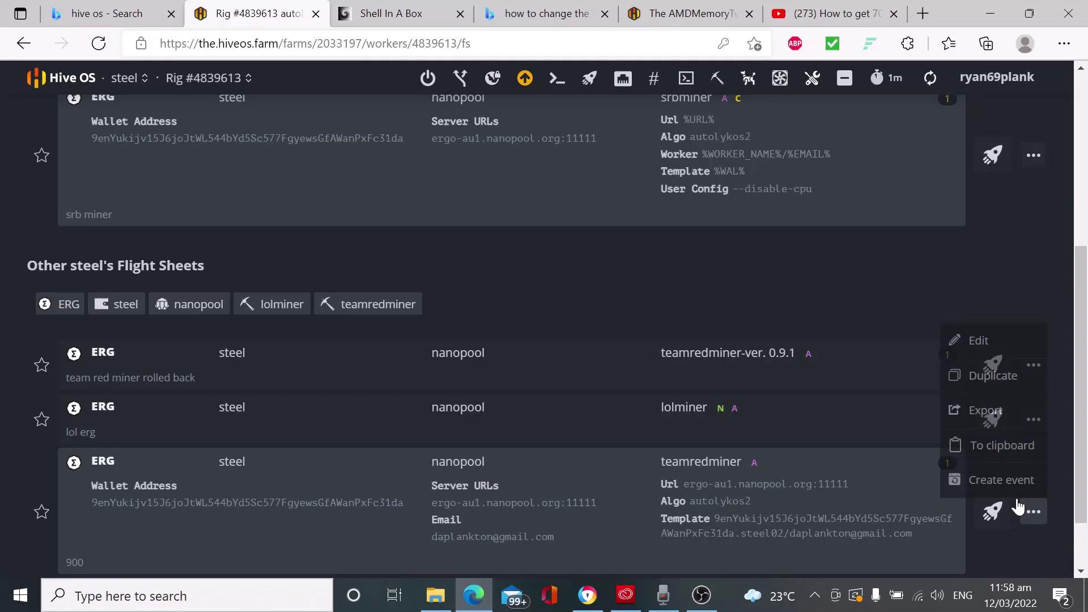
left_click(957, 340)
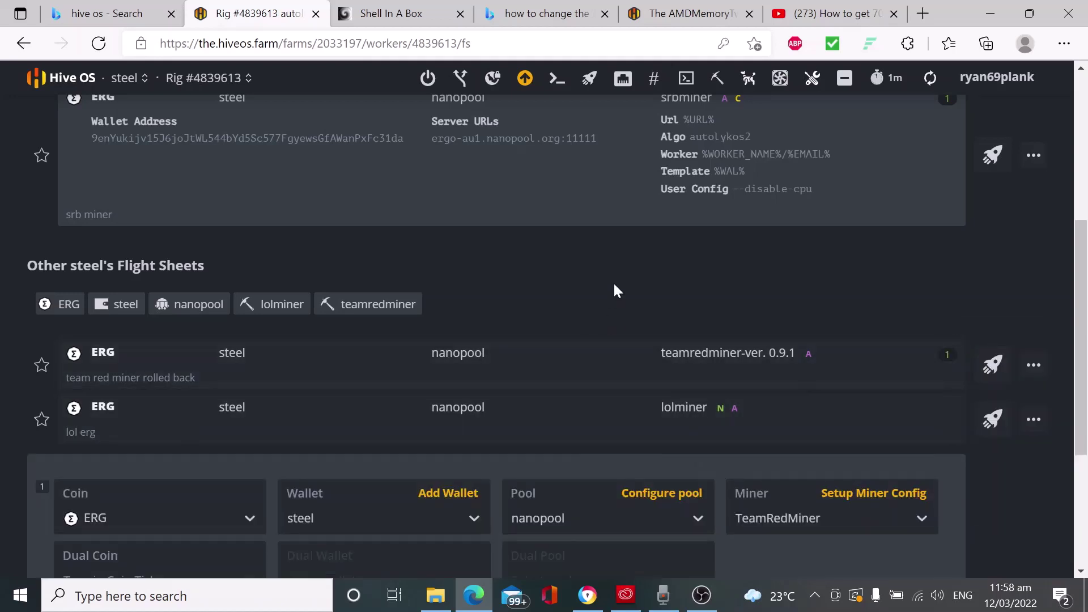
scroll(617, 290, "down", 3)
left_click(863, 355)
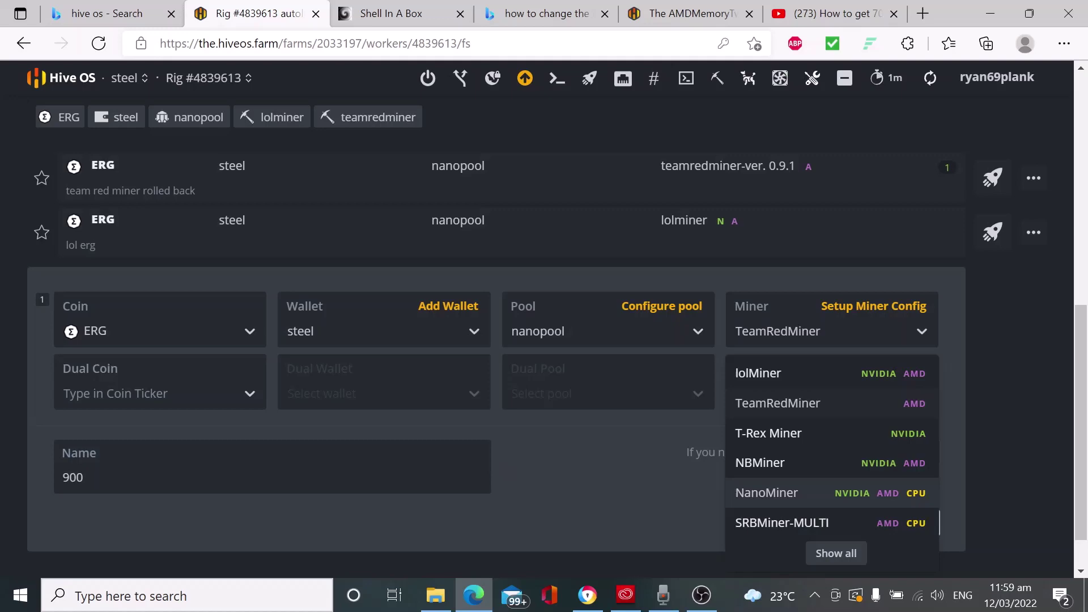
left_click(204, 80)
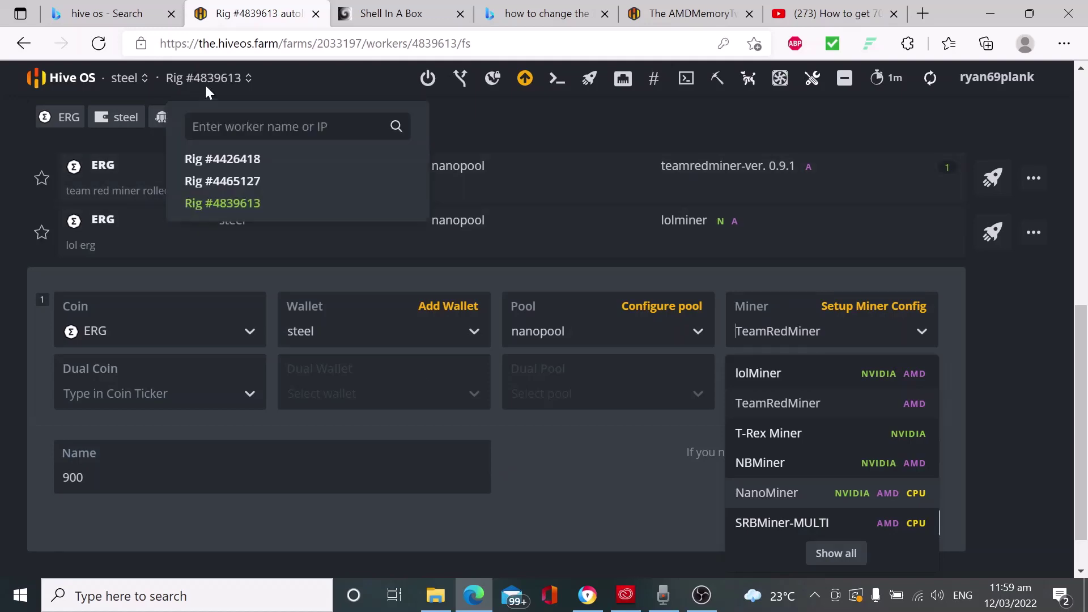
left_click(237, 205)
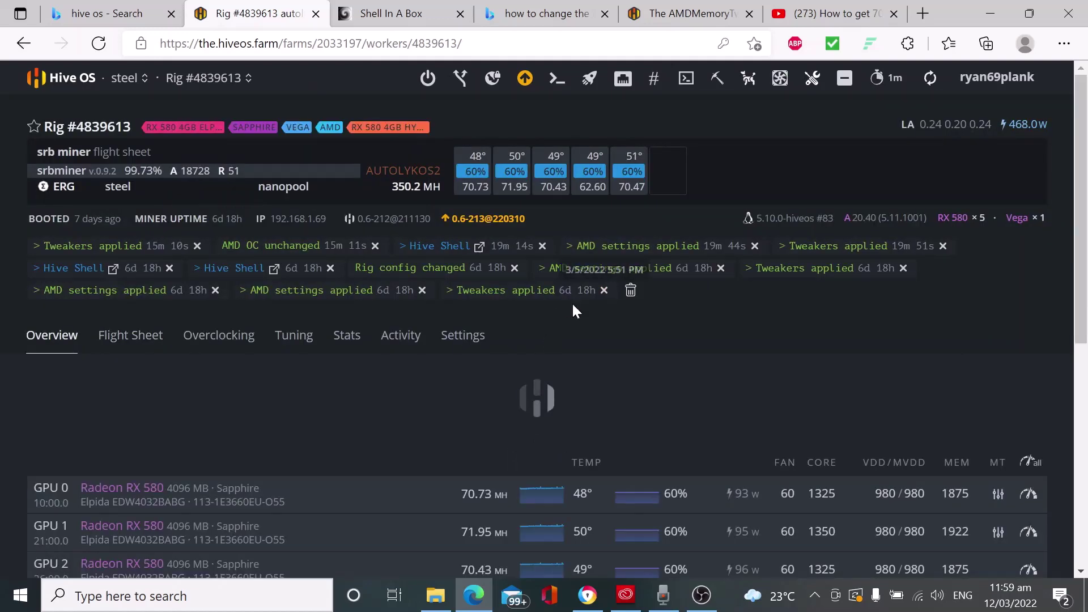
Open GPU 1's overclock settings and view its amdmemtweak --REF 50 tweak
scroll(576, 306, "down", 3)
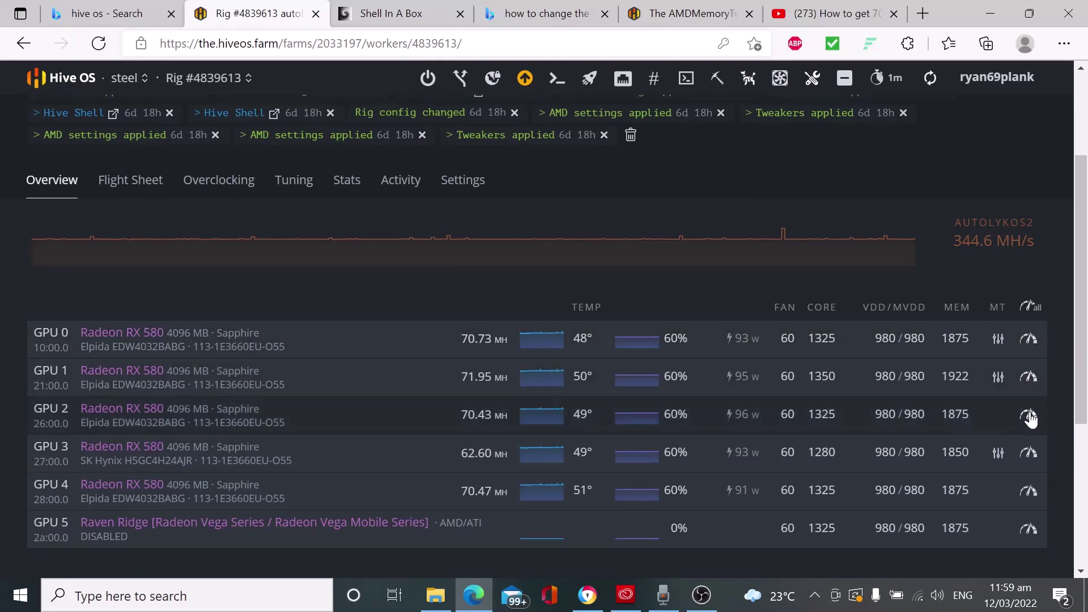
left_click(1030, 377)
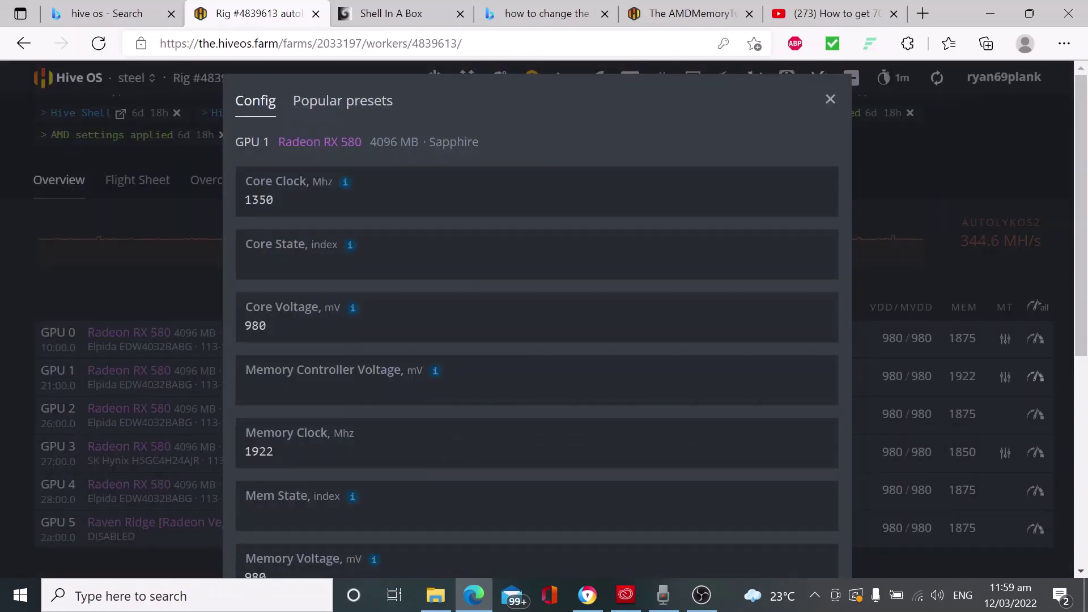
left_click(255, 325)
scroll(255, 325, "down", 3)
scroll(203, 515, "down", 4)
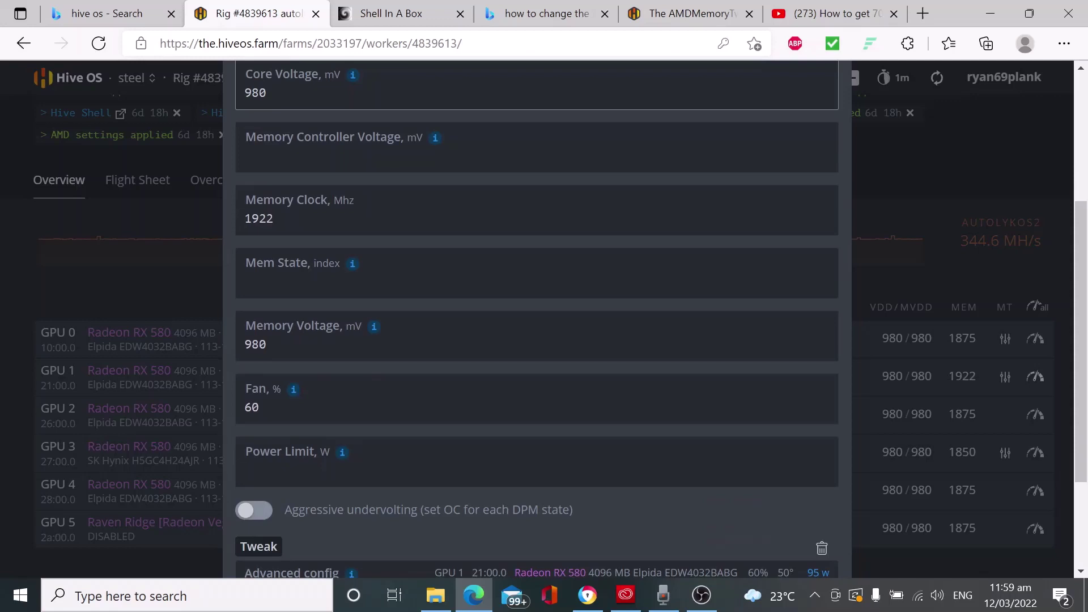
left_click(291, 440)
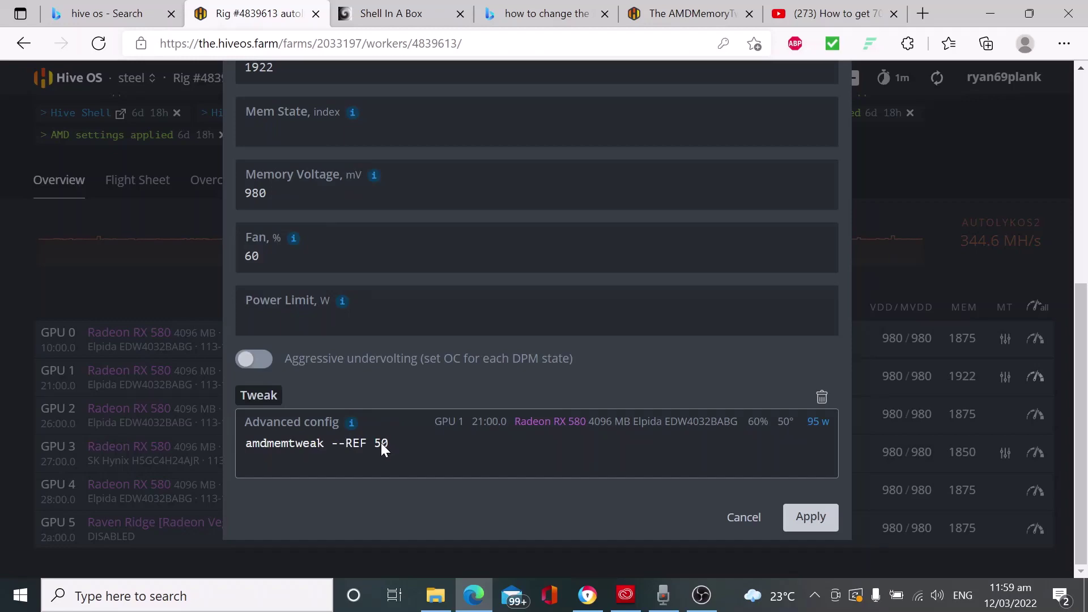
Compare against the reference RX 580 ERGO video, then return to GPU 1's dialog top
left_click(832, 14)
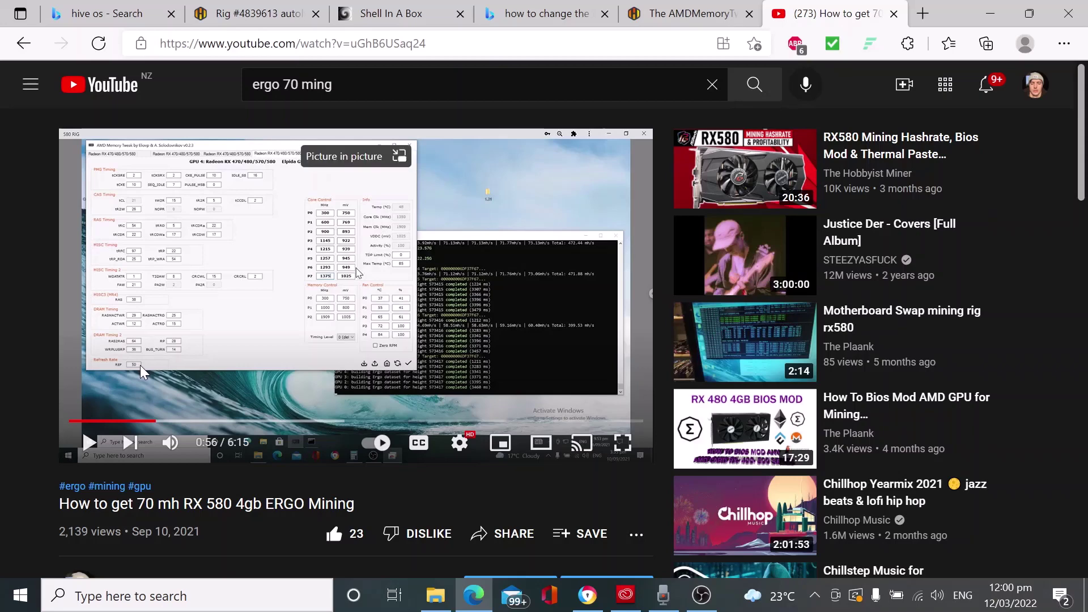
left_click(286, 11)
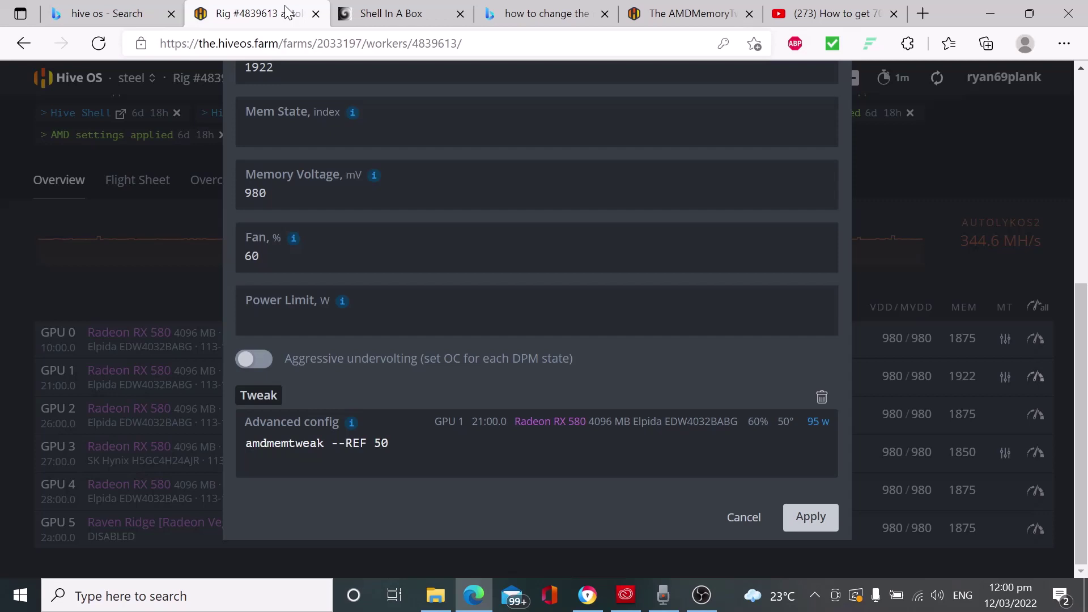
scroll(839, 111, "up", 7)
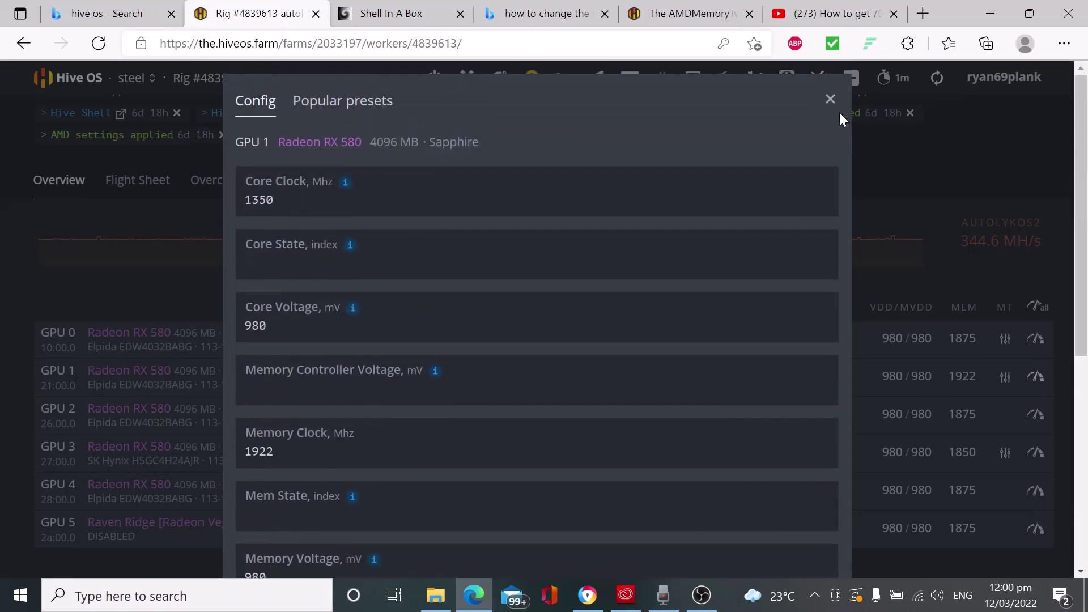
Close GPU 1's settings and view GPU 0's amdmemtweak --REF 20 tweak
left_click(830, 100)
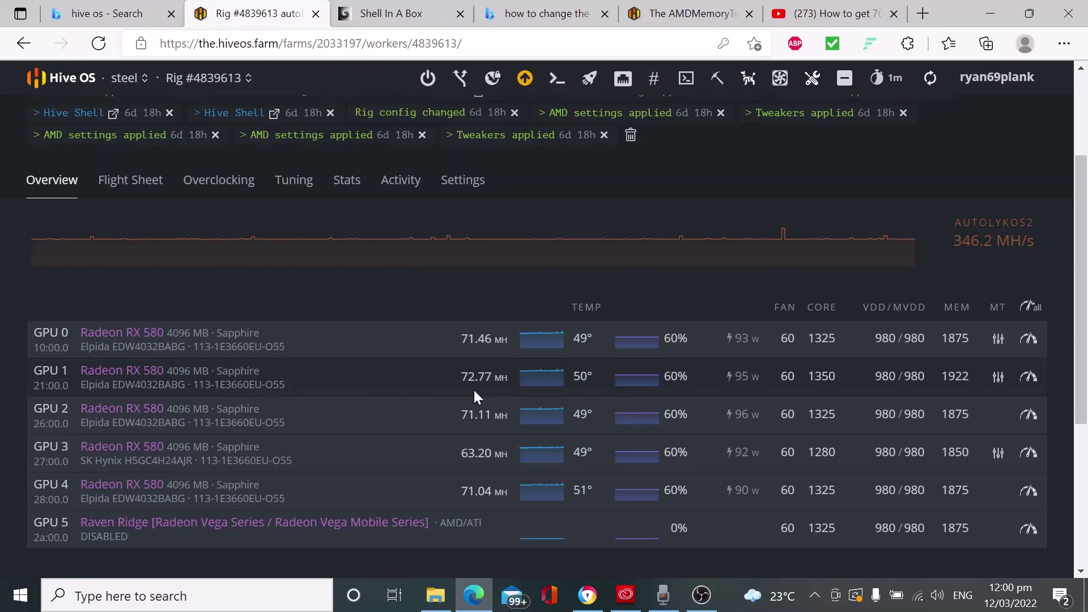
left_click(1029, 338)
scroll(374, 408, "down", 6)
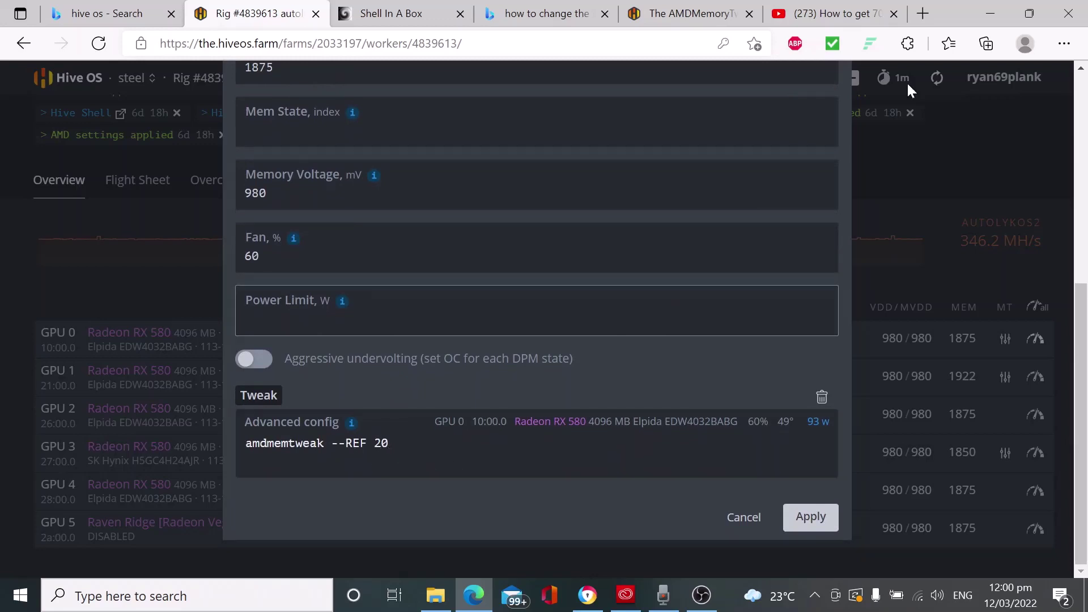
scroll(709, 217, "up", 6)
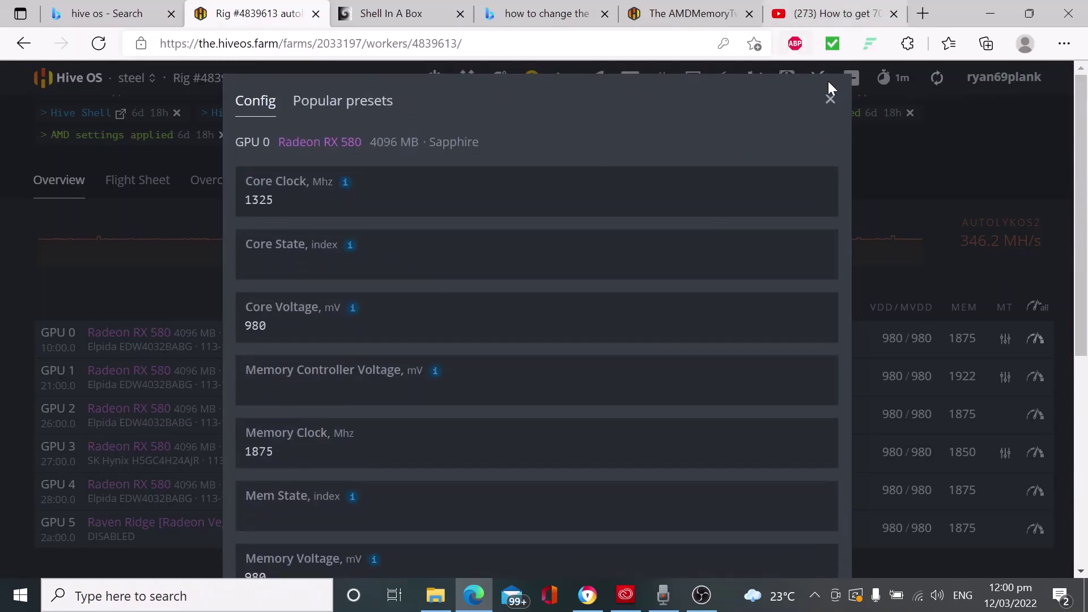
Check the reference video and AmdMemTweak guide, then close GPU 0's overclock dialog
left_click(790, 14)
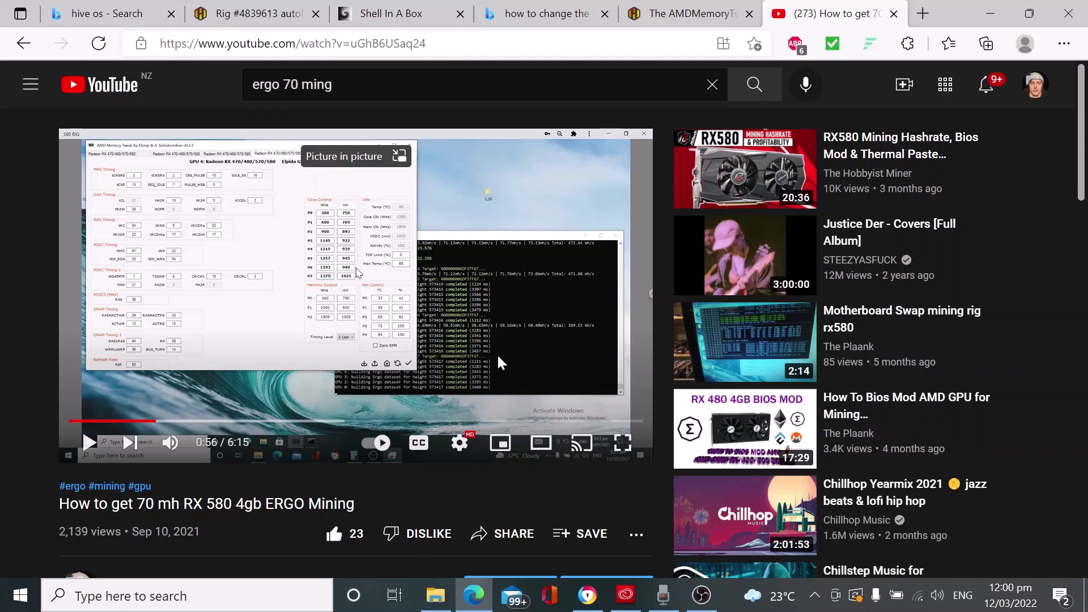
left_click(664, 8)
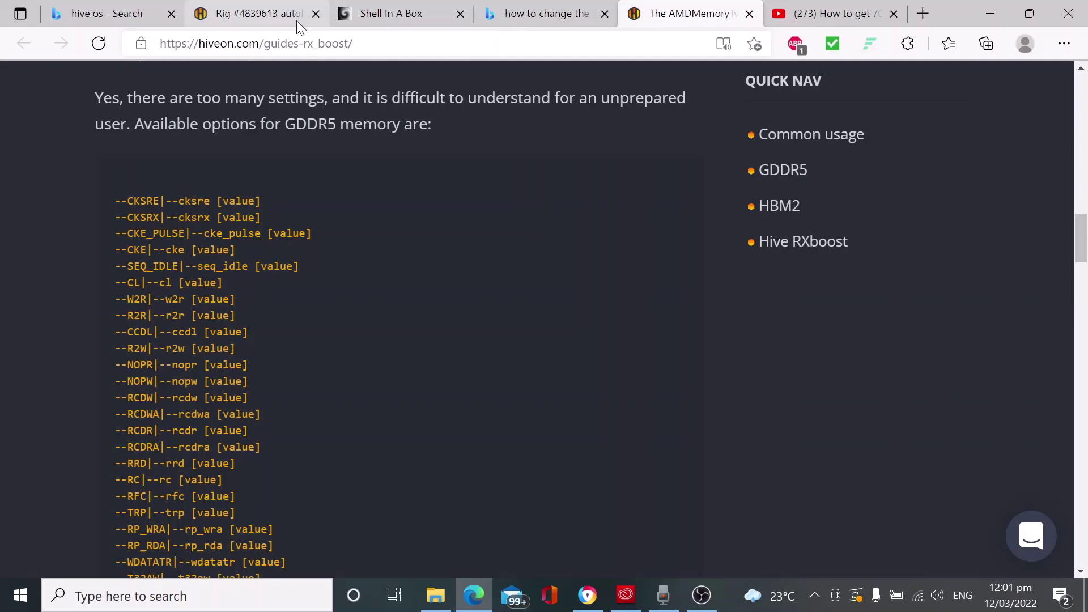
left_click(281, 16)
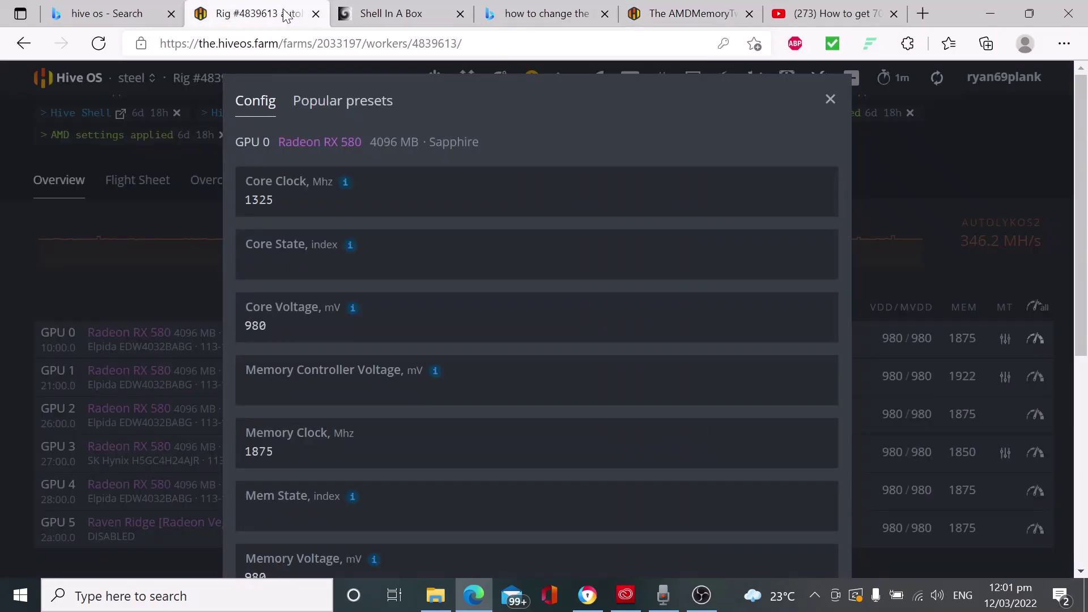
left_click(829, 101)
mouse_move(779, 242)
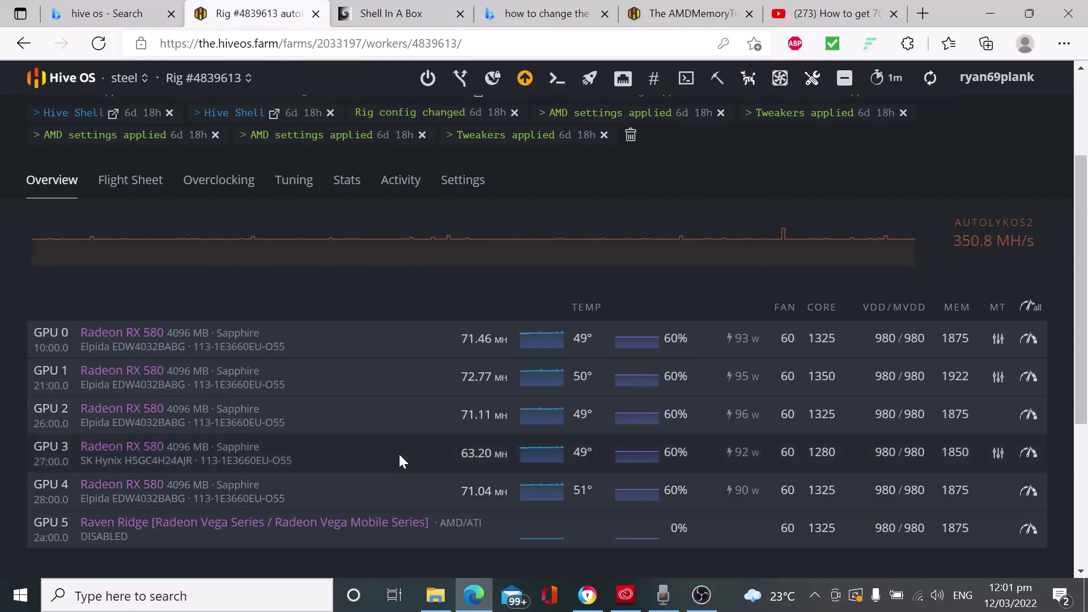
scroll(399, 455, "down", 1)
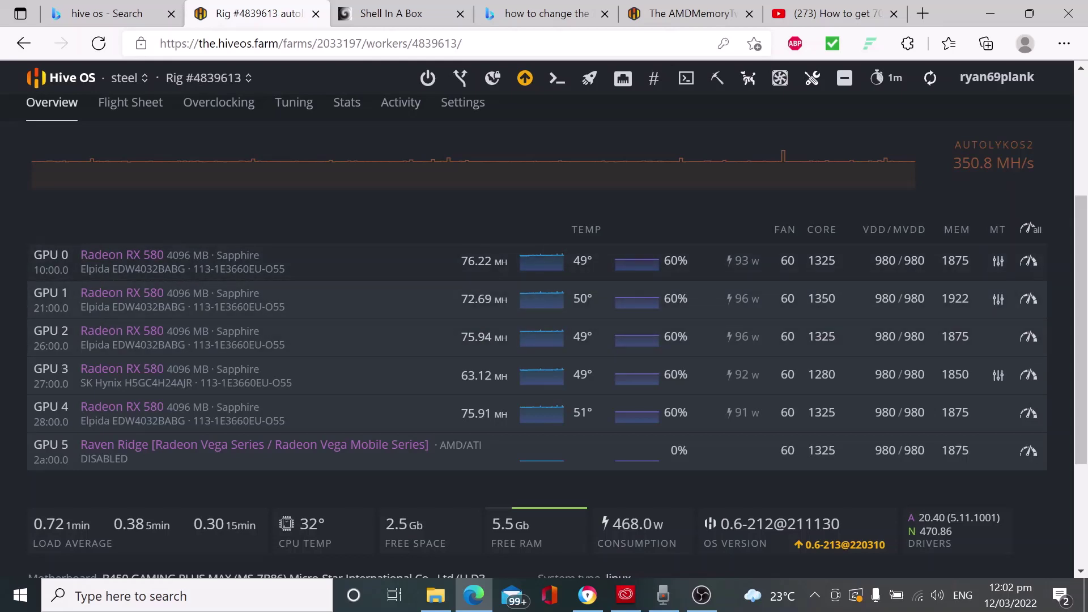
left_click_drag(461, 261, 491, 262)
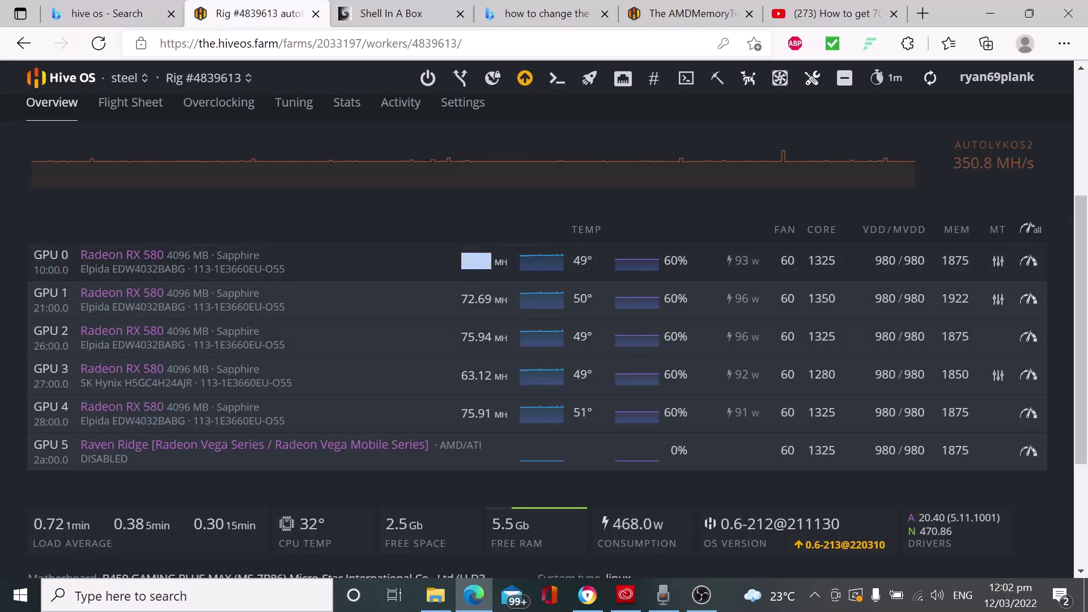
left_click(499, 262)
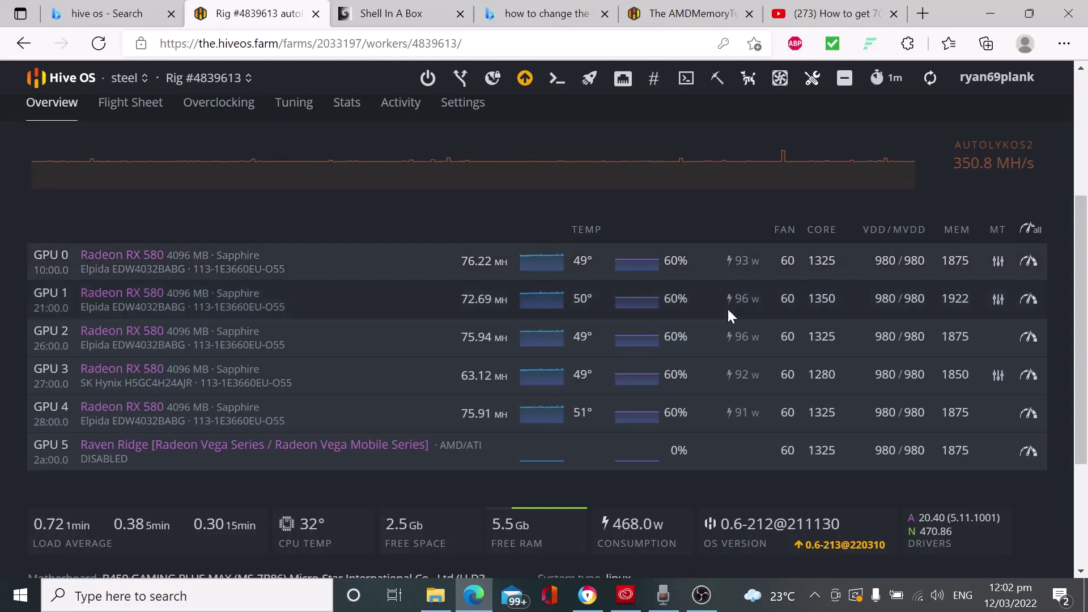
scroll(284, 482, "up", 3)
scroll(447, 460, "down", 1)
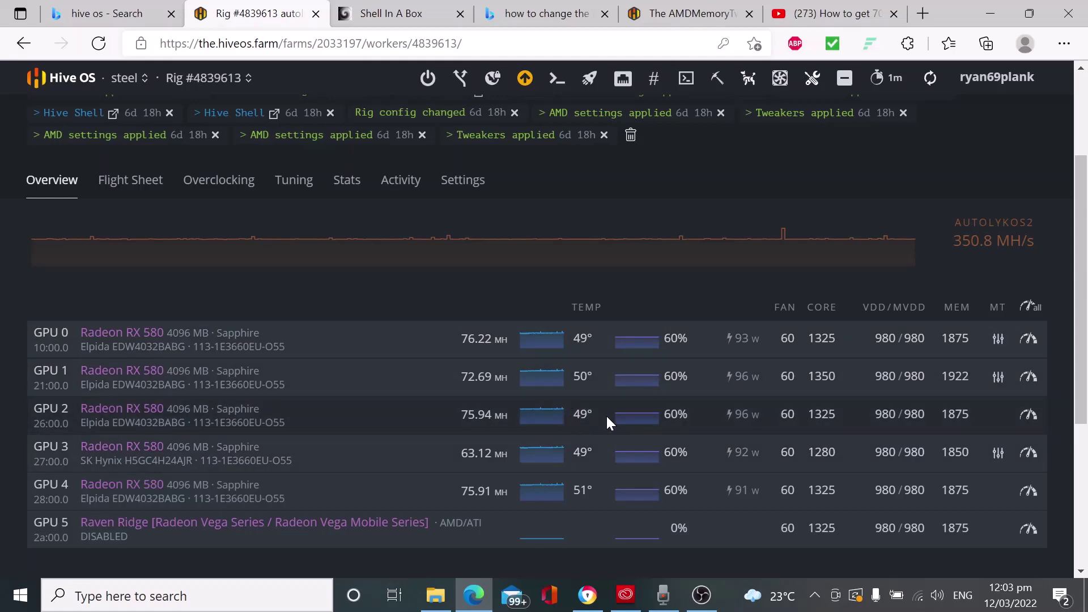
scroll(606, 413, "down", 2)
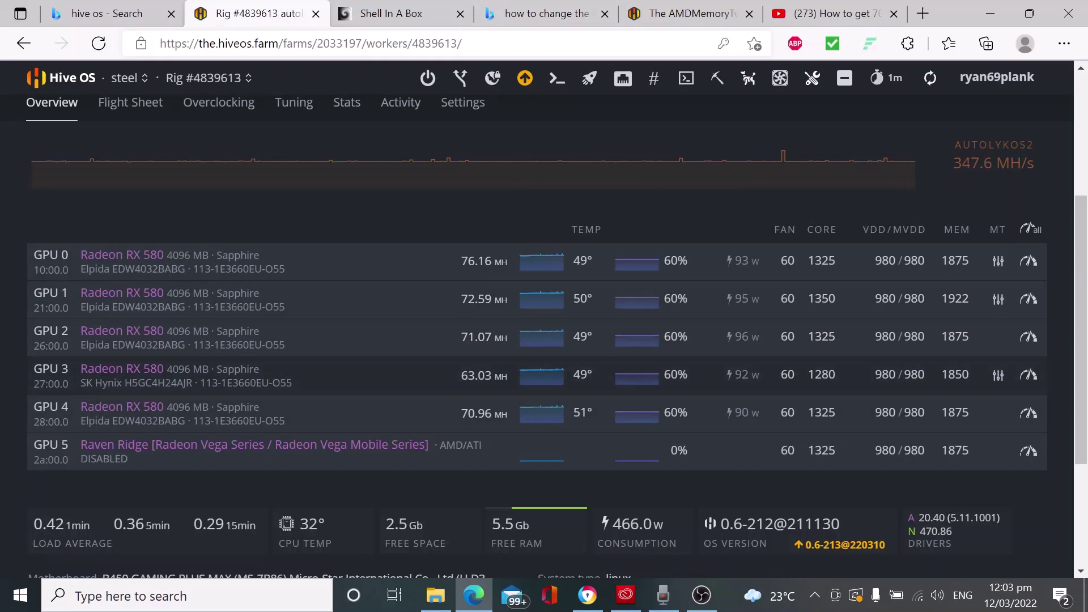
Bring up the hiveon.com AmdMemTweak RX boost guide
left_click(807, 13)
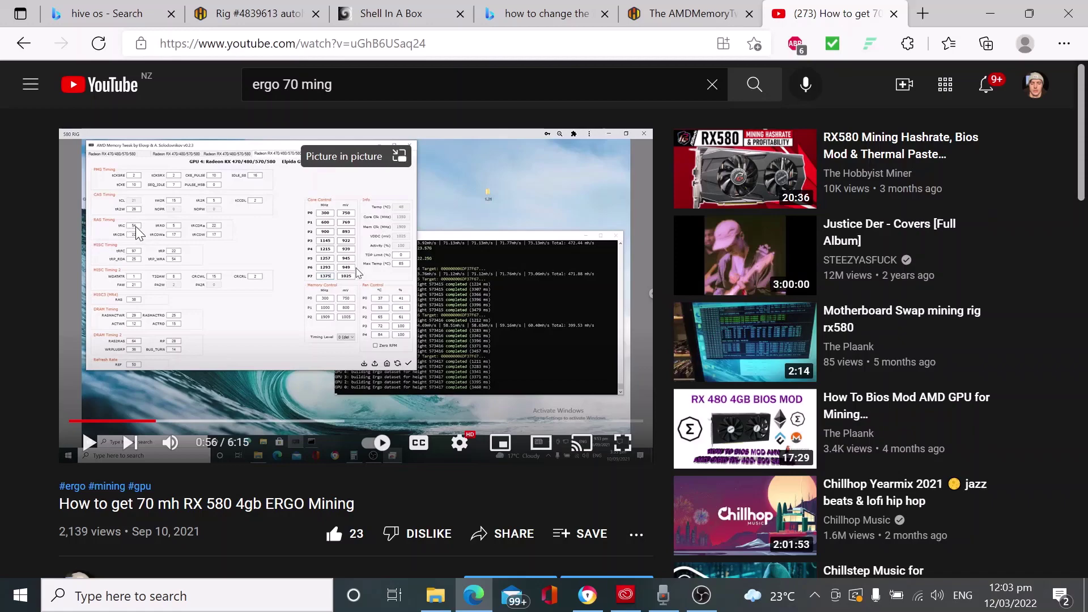
left_click(657, 7)
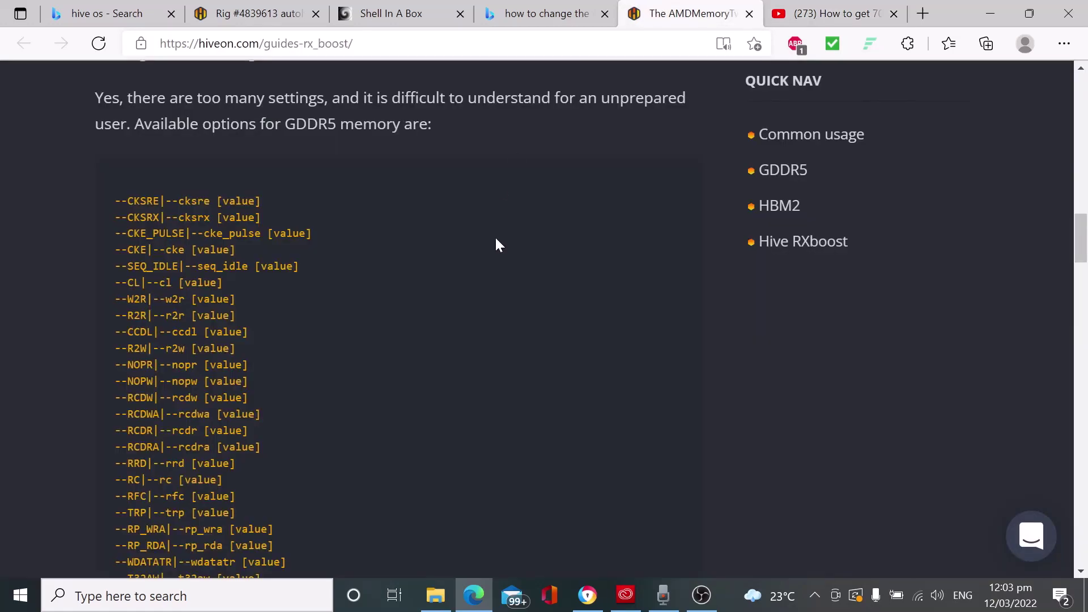
scroll(495, 268, "up", 12)
scroll(496, 270, "up", 8)
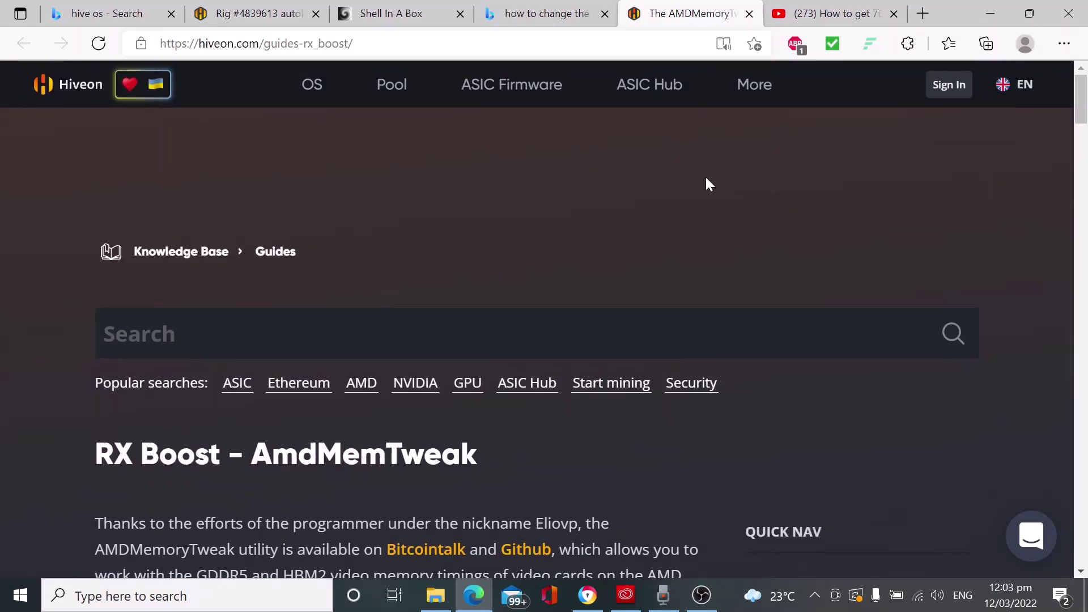
scroll(363, 267, "down", 8)
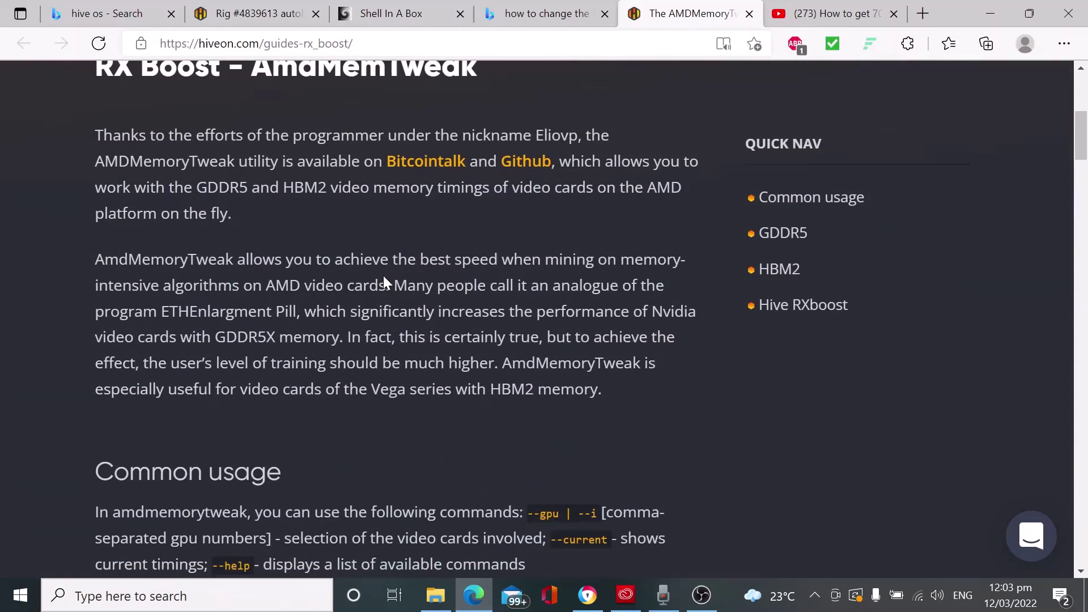
scroll(383, 276, "up", 3)
scroll(383, 278, "down", 7)
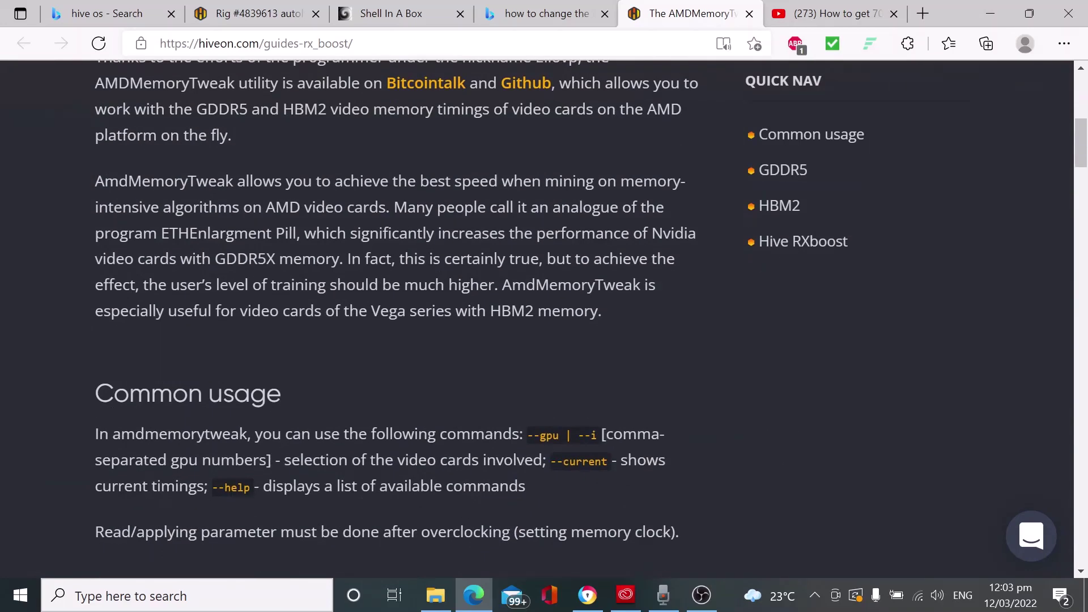
scroll(383, 275, "down", 7)
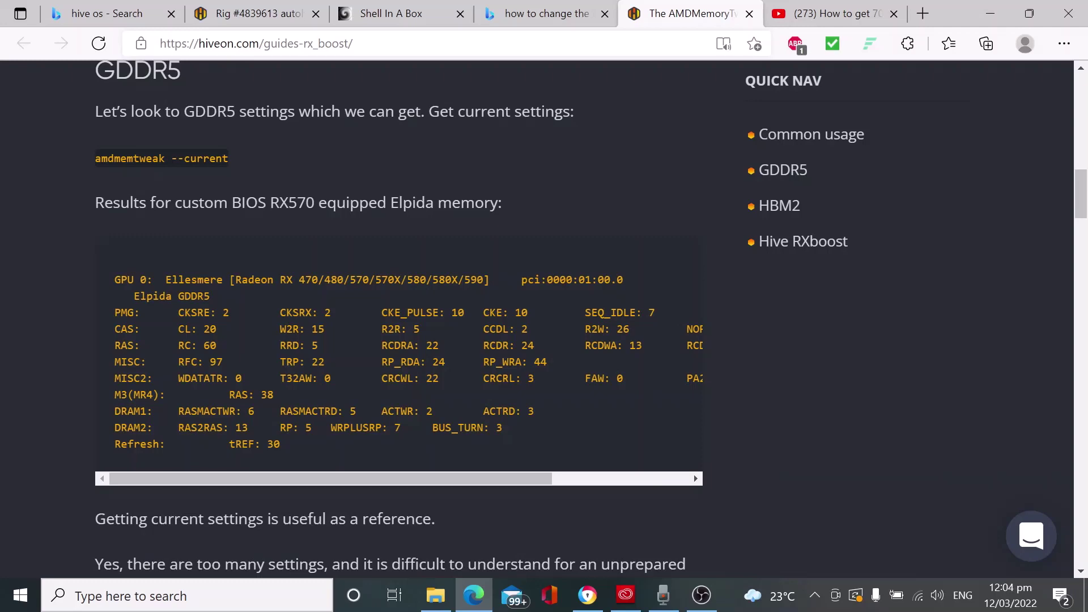
Read the guide's GDDR5 section with RX570 example timings and options like --RC and --CL
scroll(267, 349, "down", 5)
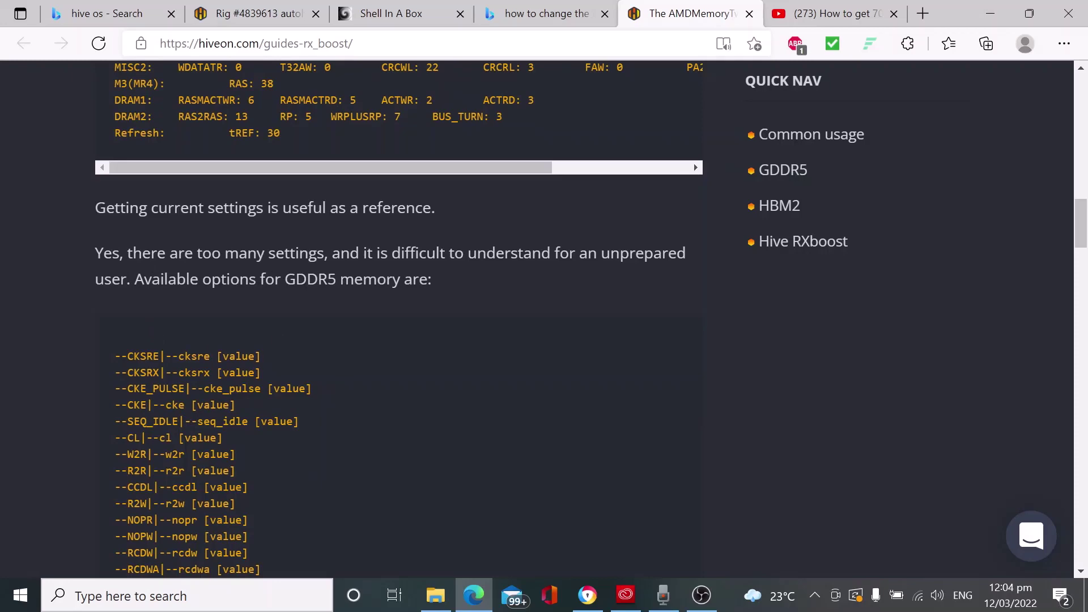
scroll(399, 318, "down", 3)
scroll(399, 317, "up", 6)
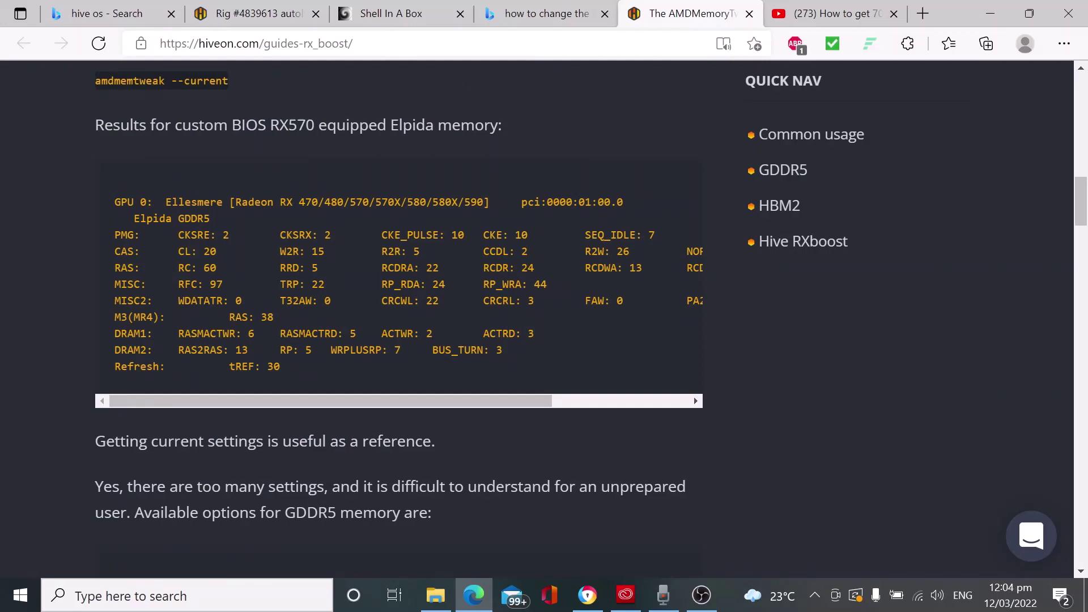
scroll(242, 406, "down", 4)
scroll(159, 522, "down", 2)
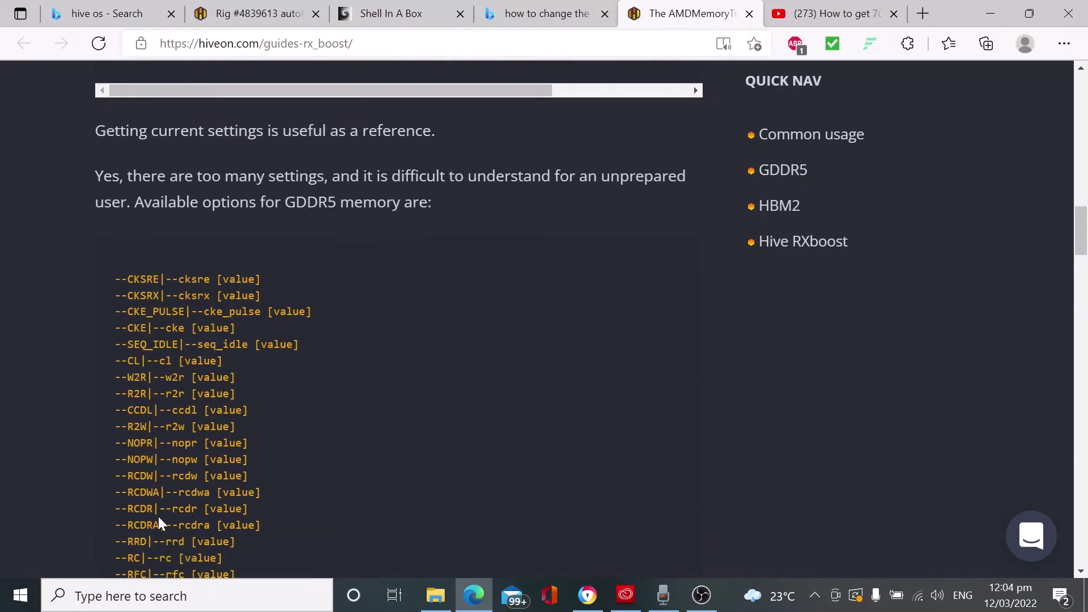
scroll(160, 522, "down", 3)
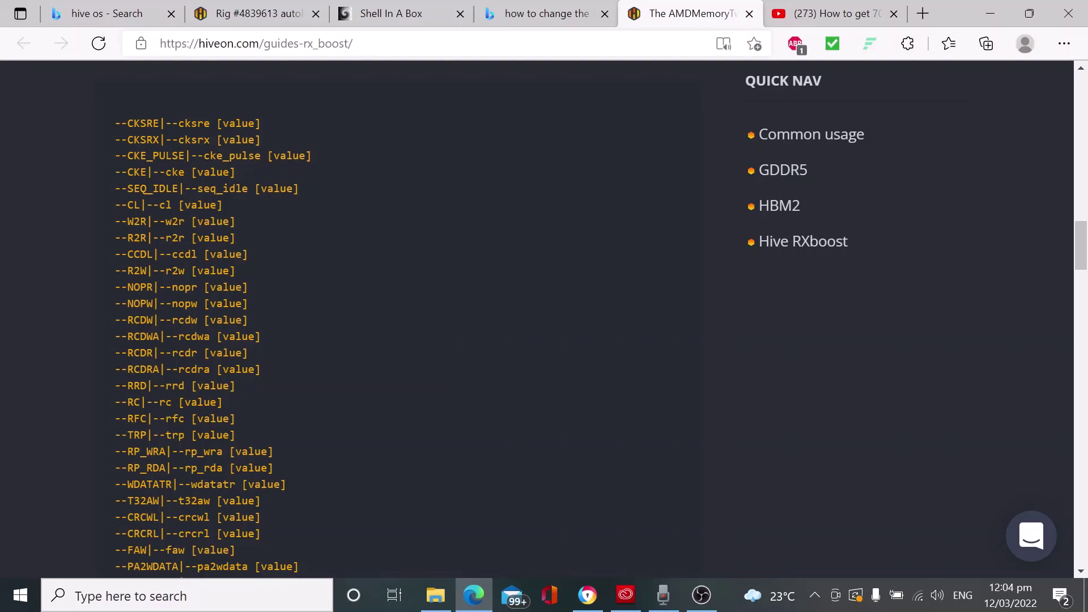
scroll(399, 340, "up", 6)
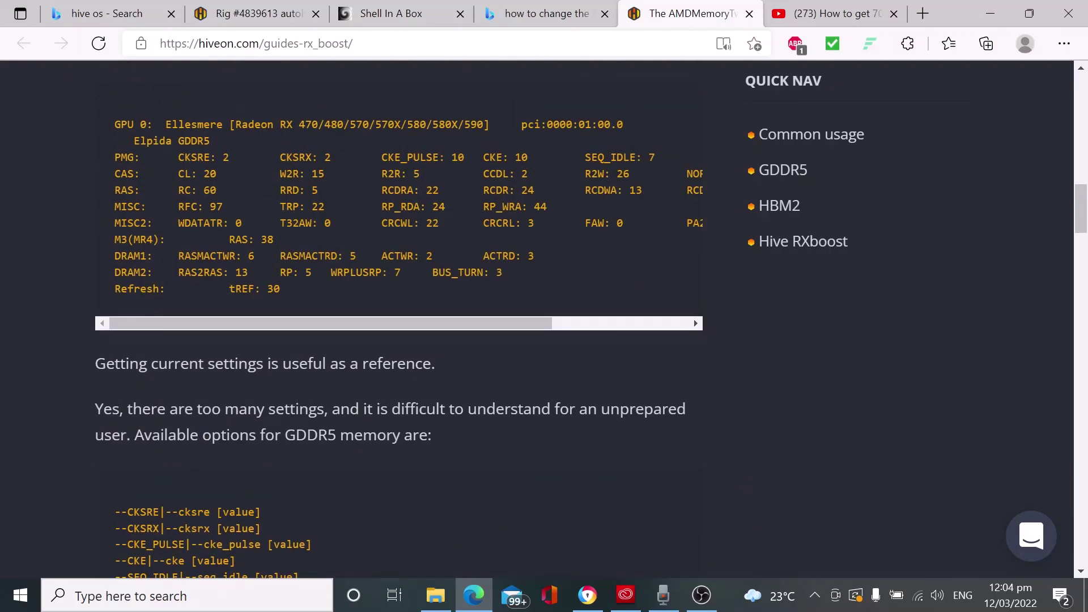
scroll(399, 317, "down", 2)
scroll(400, 318, "down", 2)
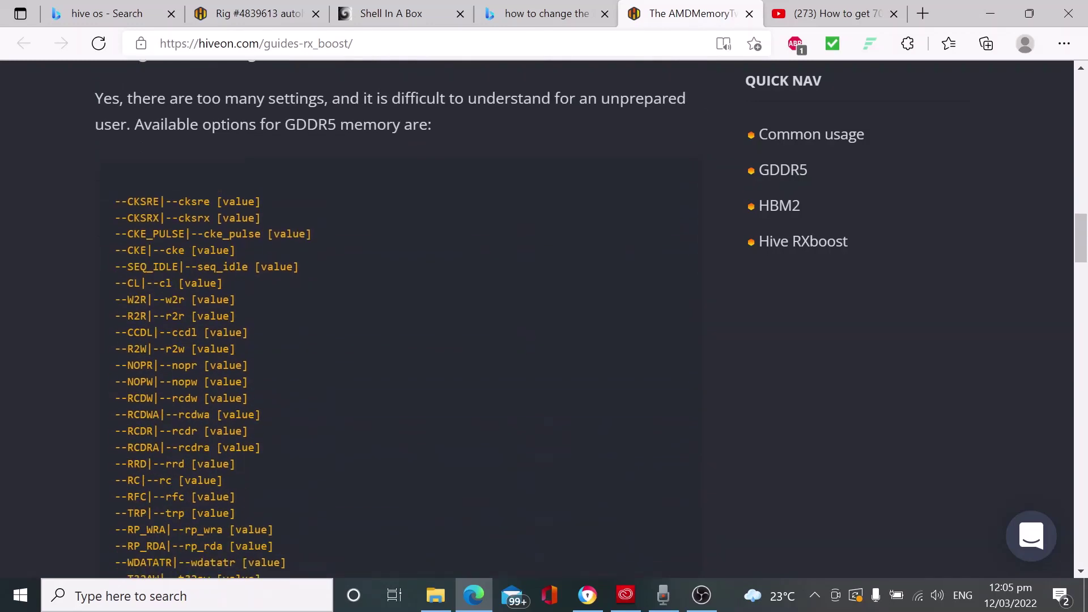
scroll(400, 318, "down", 3)
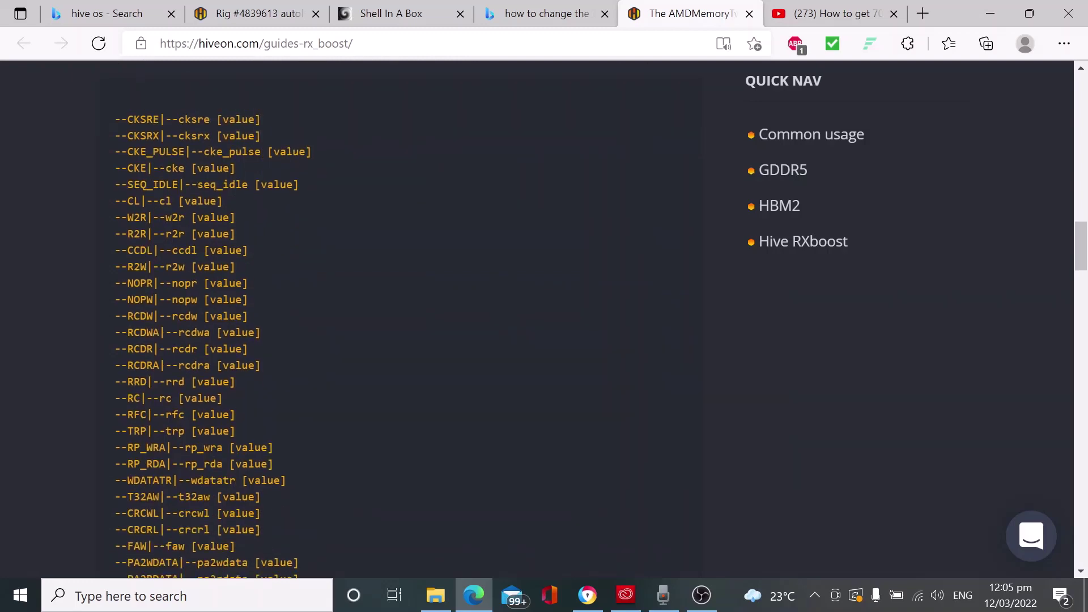
scroll(399, 317, "down", 1)
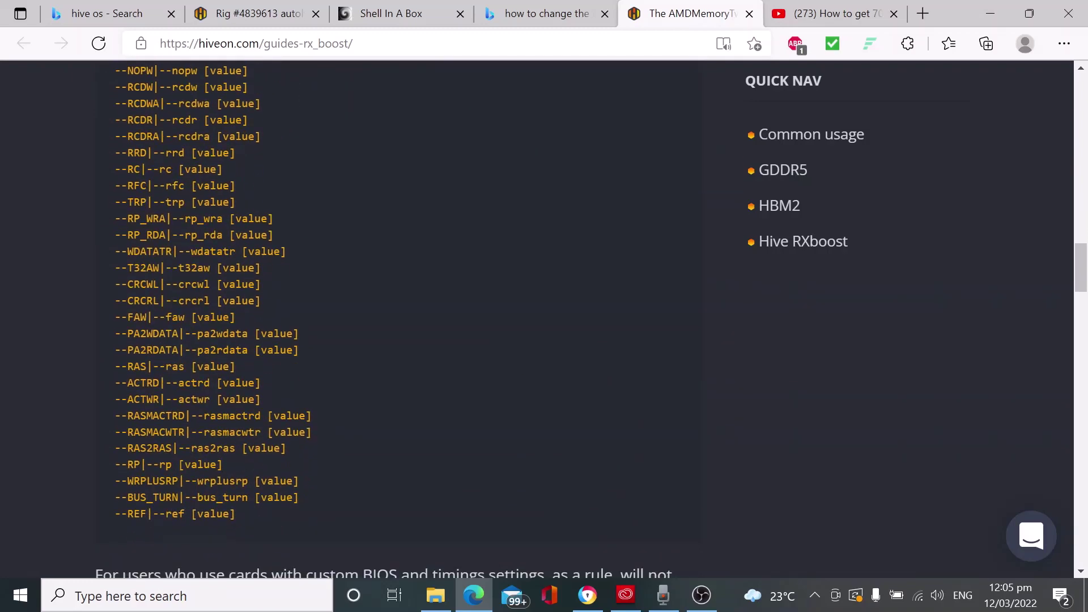
scroll(144, 245, "up", 4)
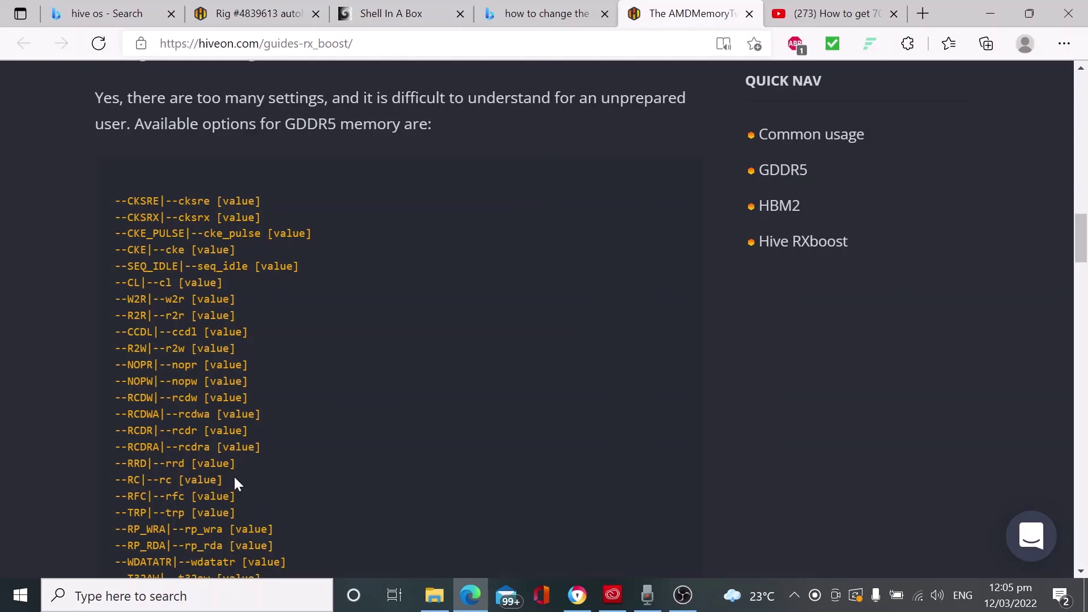
scroll(235, 479, "up", 7)
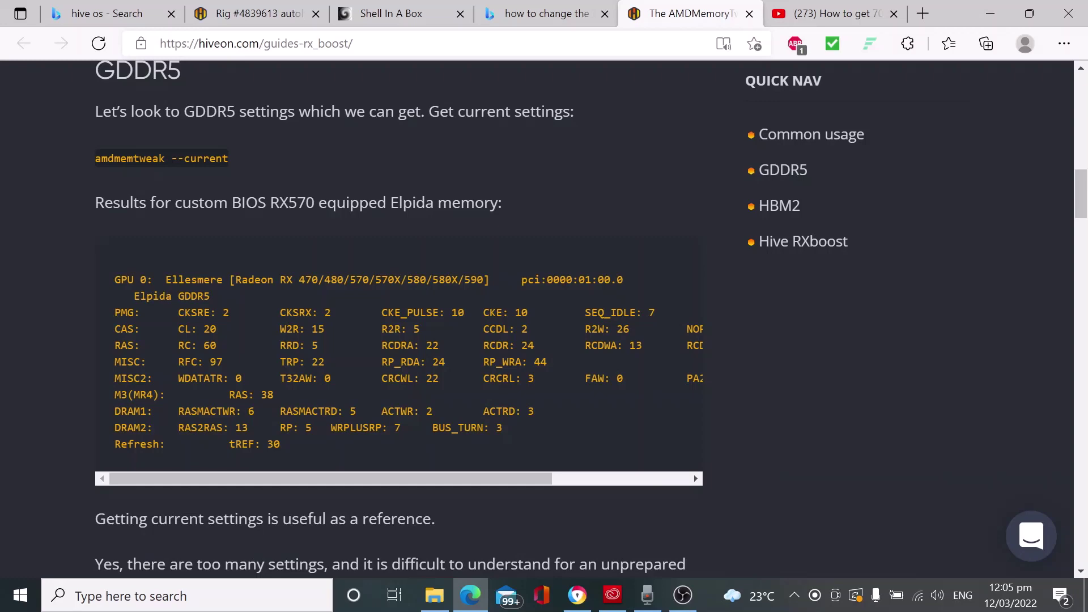
scroll(397, 317, "down", 5)
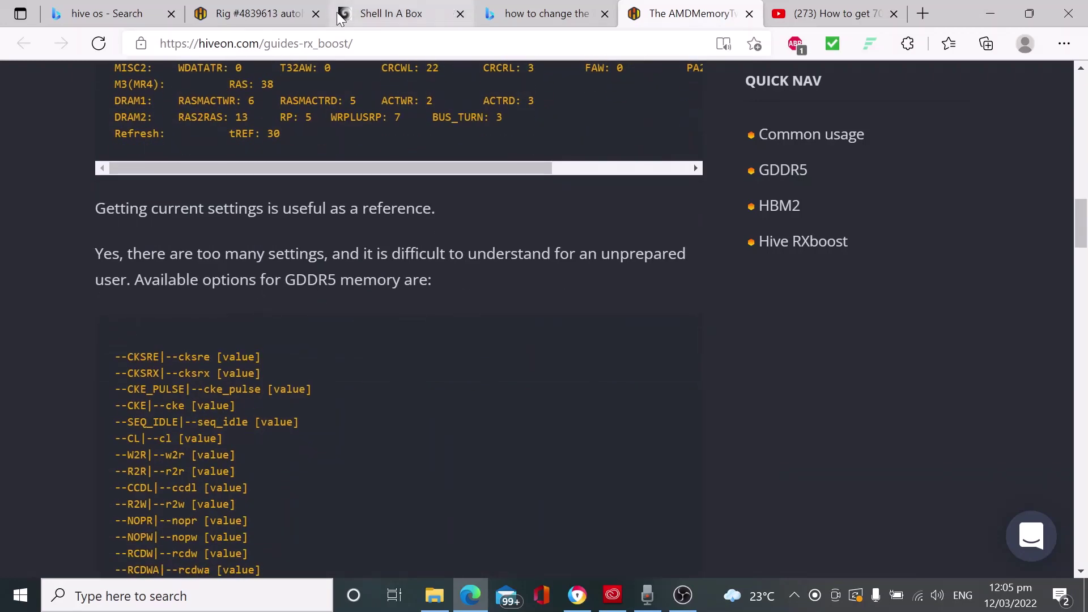
Try entering --RC 55 in GPU 3's overclock tweak, then discard the edit
left_click(307, 12)
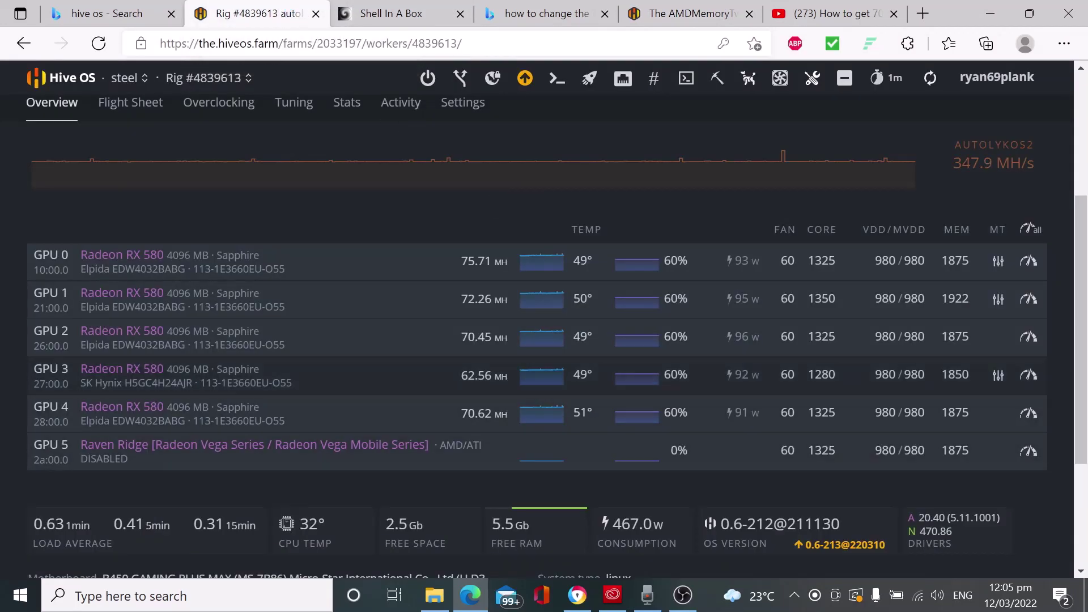
left_click(1032, 375)
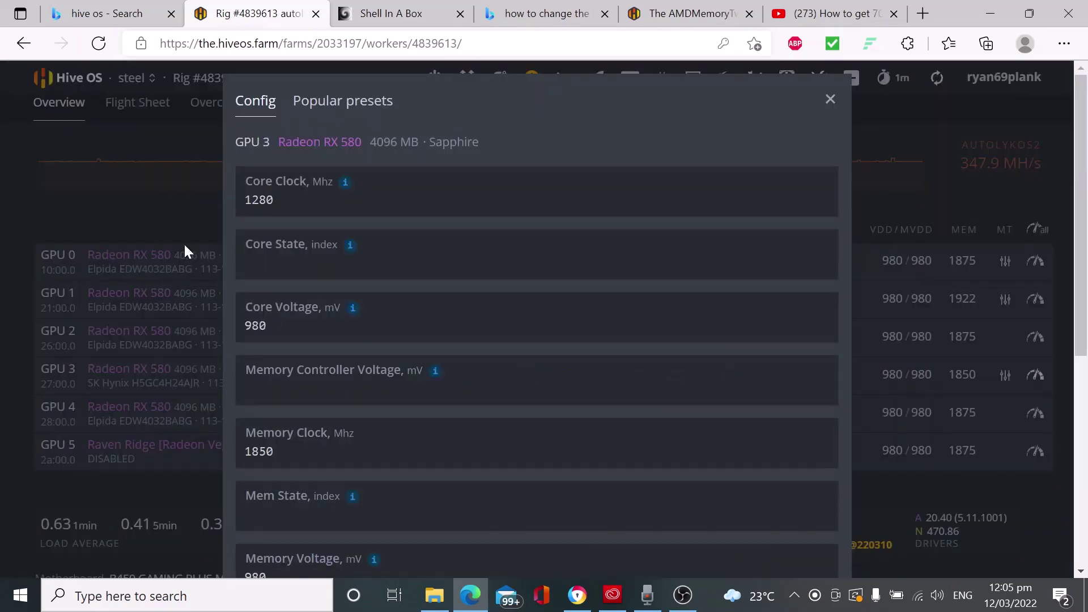
scroll(413, 276, "down", 6)
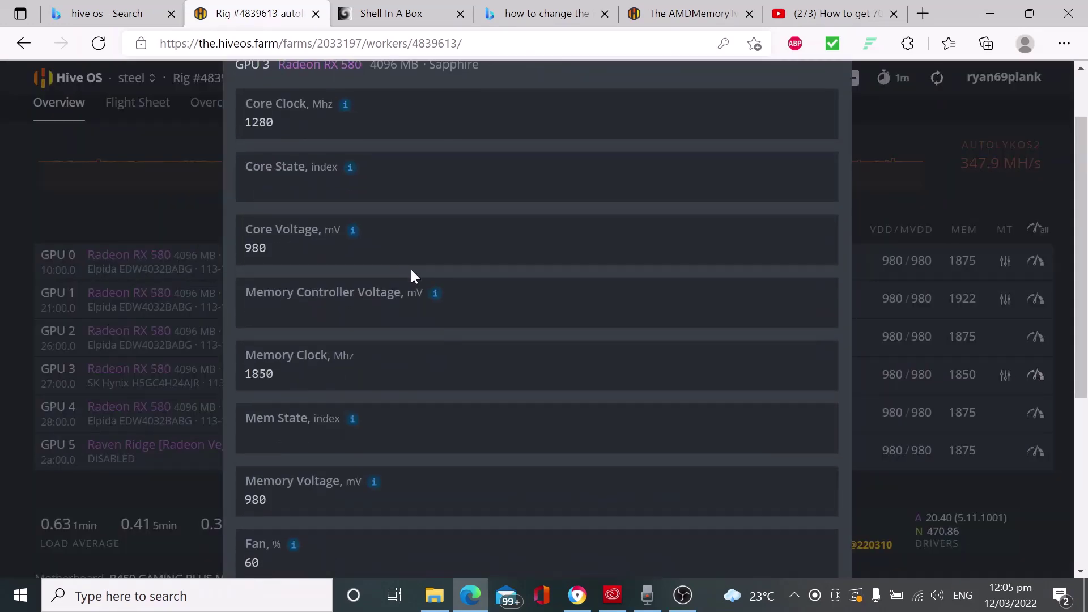
scroll(412, 276, "down", 1)
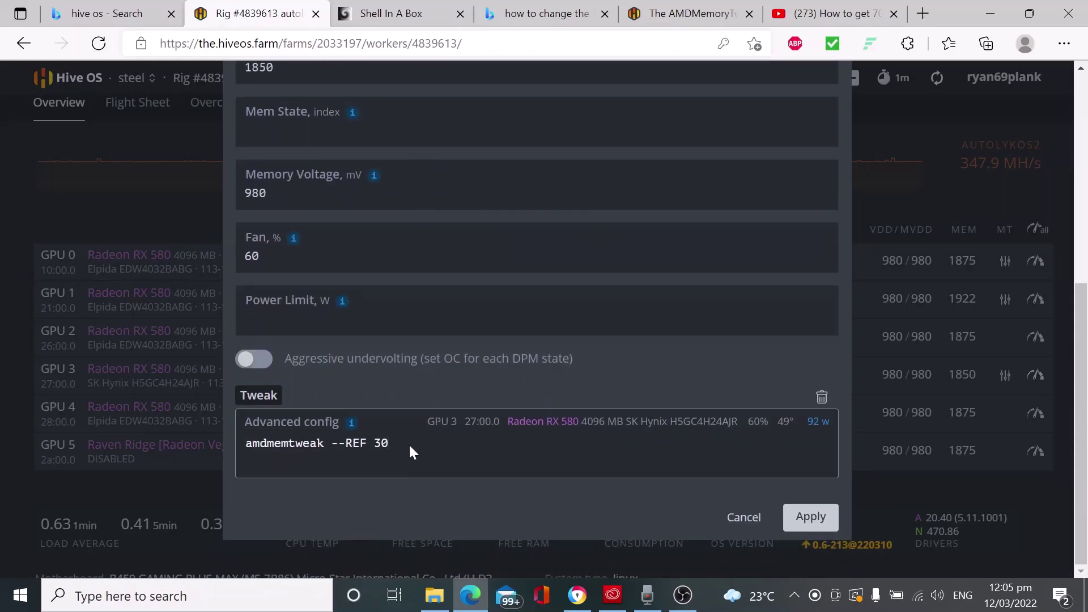
type("--")
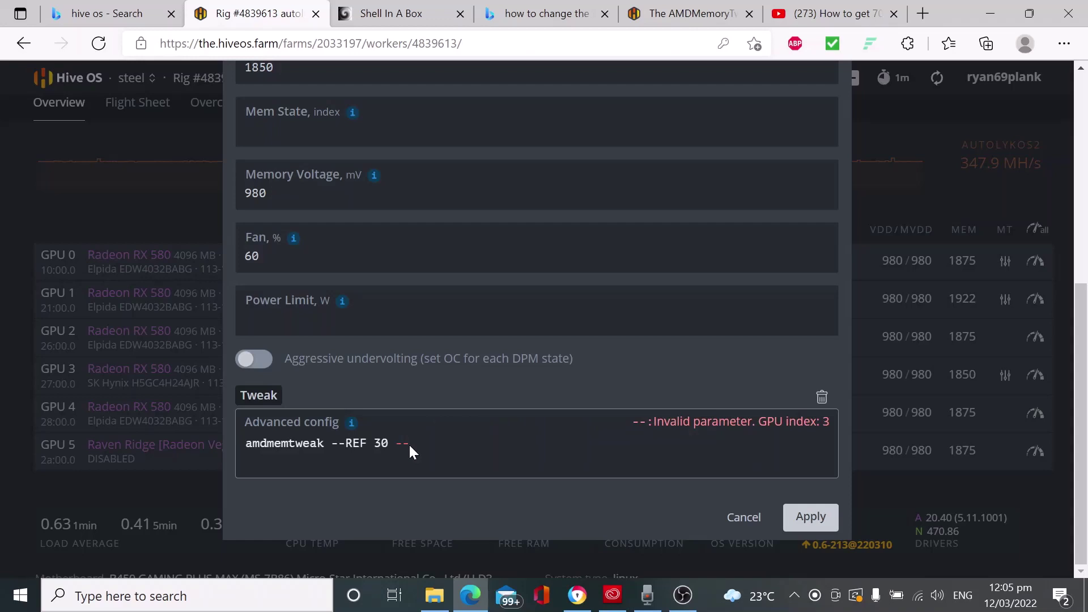
type("RC")
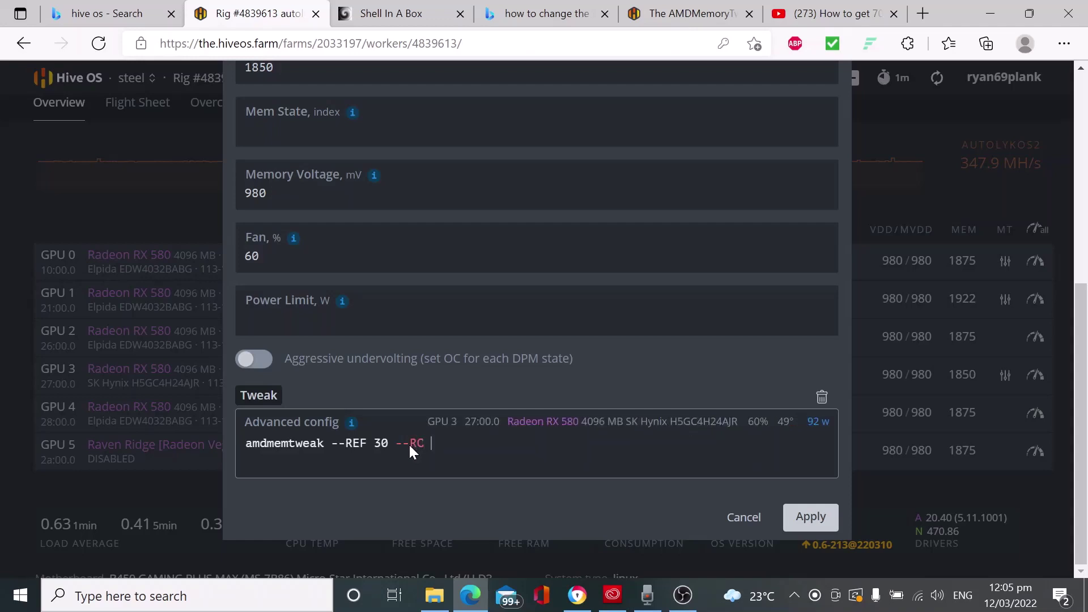
type(" 55")
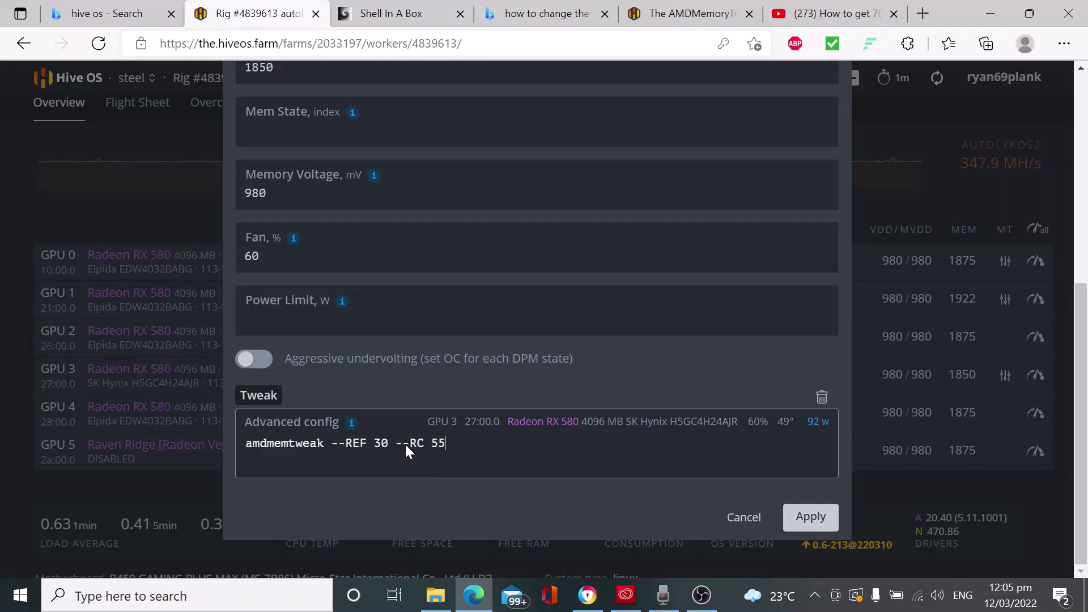
left_click(765, 523)
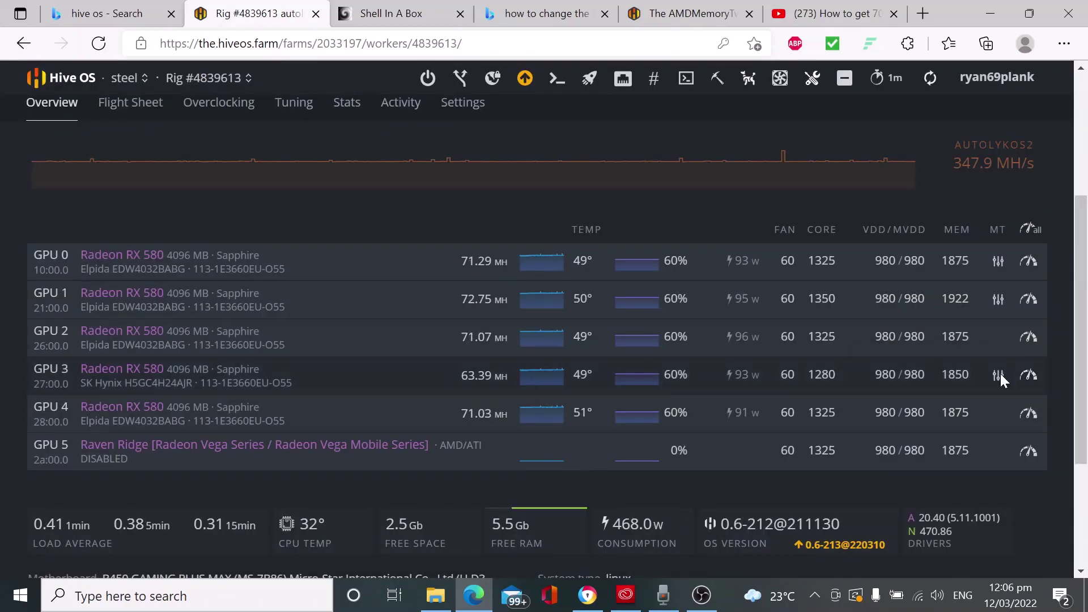
Append --RC after --REF 30 in GPU 3's amdmemtweak line, apply, and view the miner log
left_click(1027, 375)
scroll(353, 414, "down", 7)
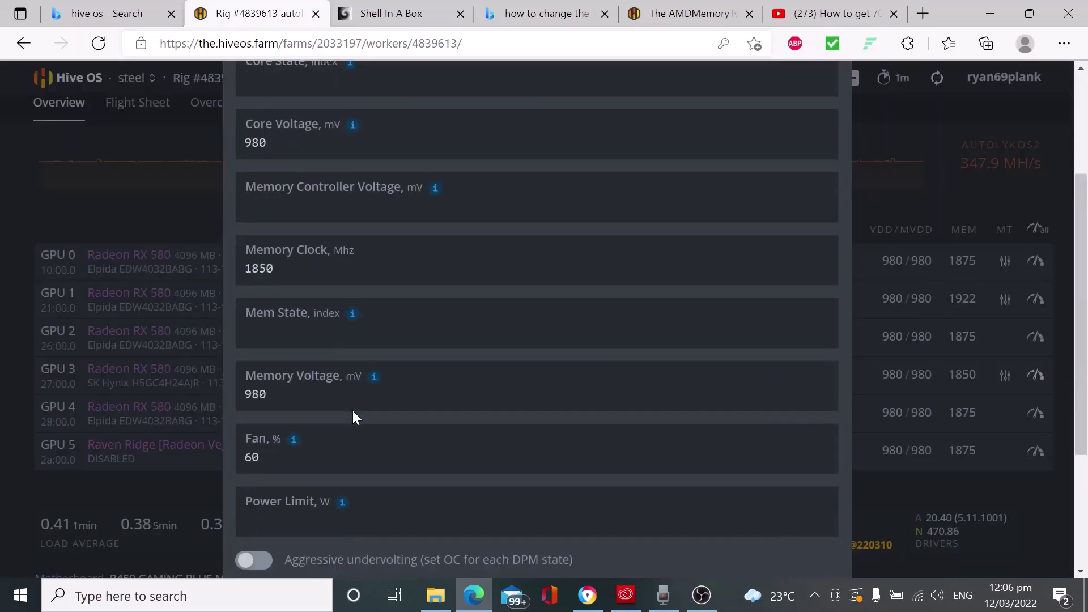
left_click(421, 443)
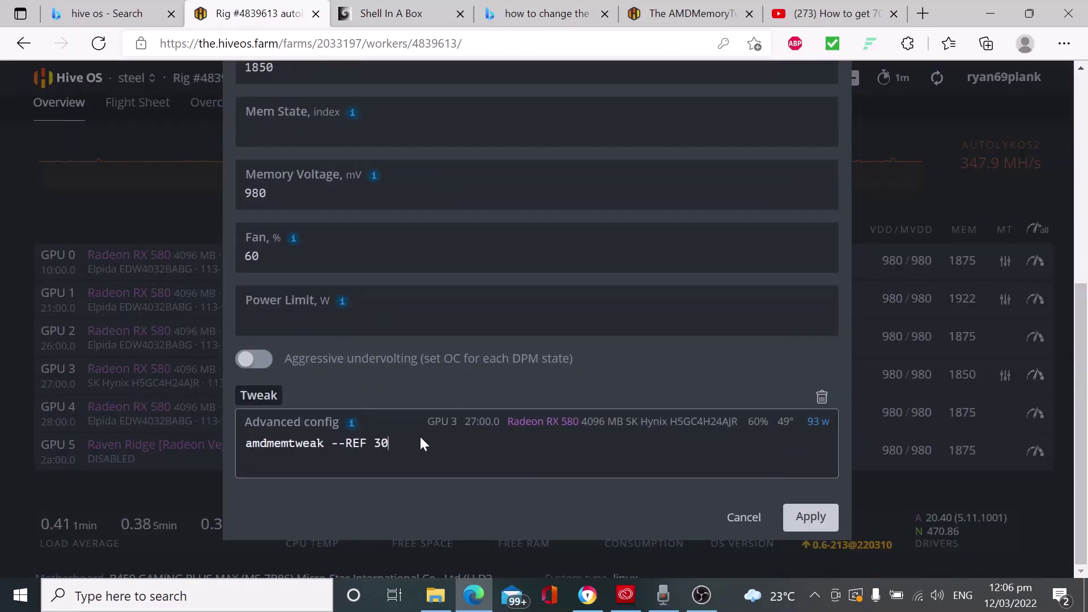
type("--RC 55")
left_click(817, 517)
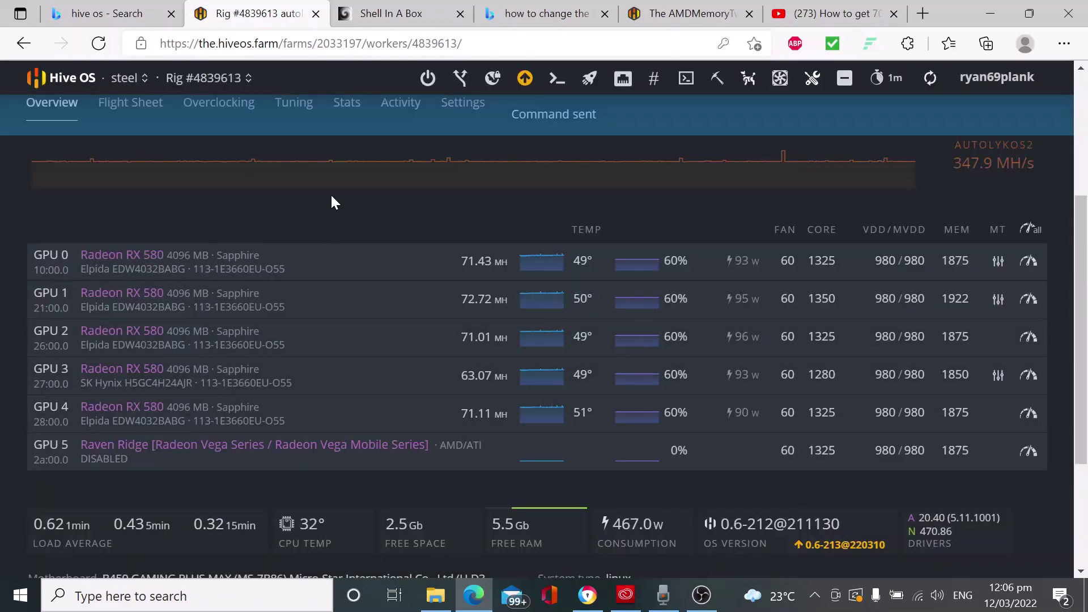
left_click(394, 12)
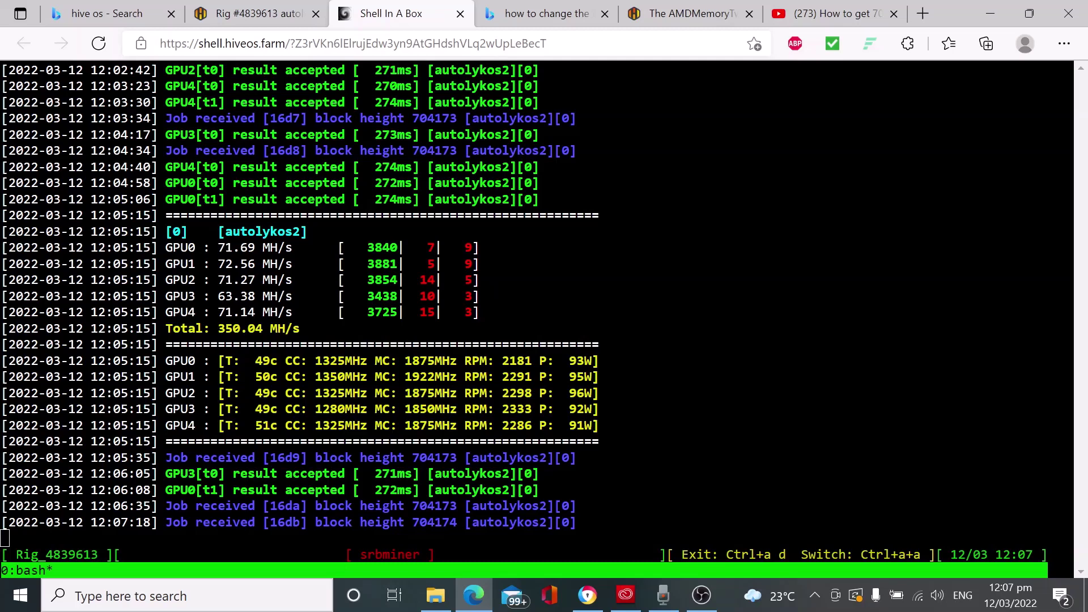
left_click(257, 13)
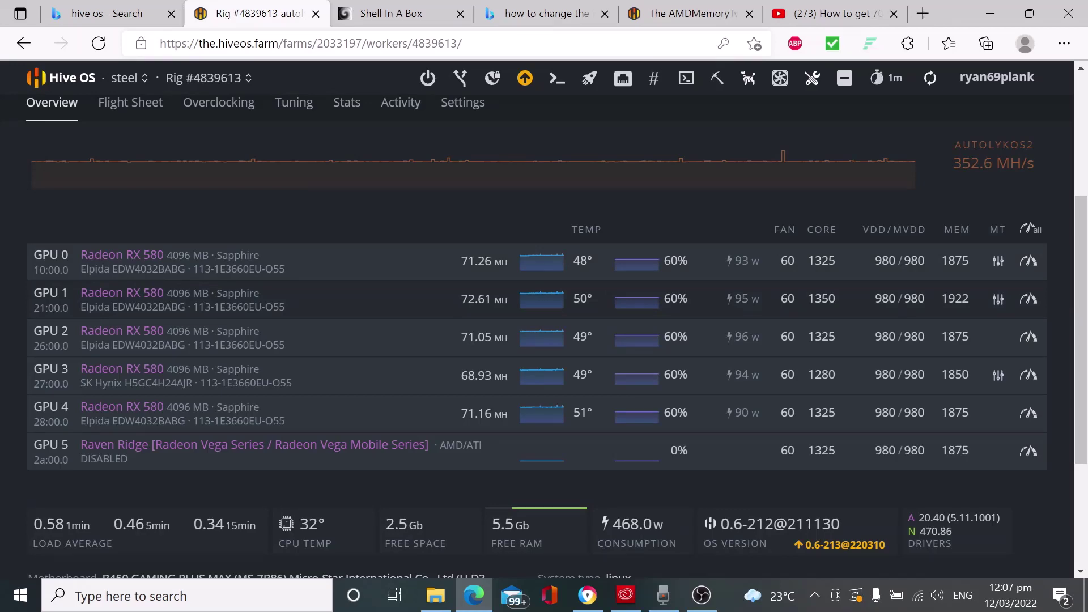
left_click(411, 11)
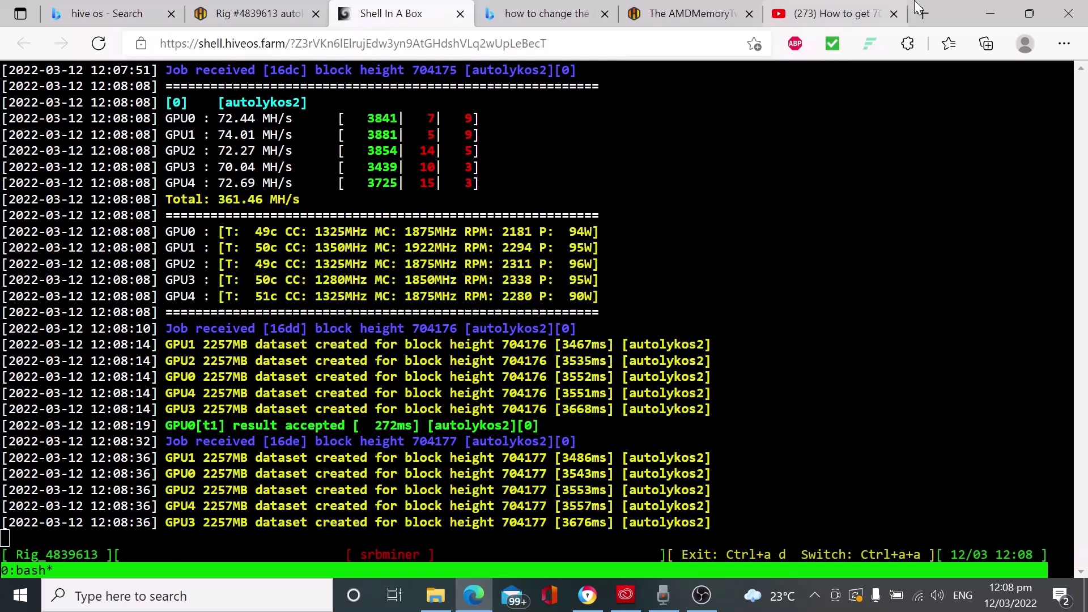
Show the YouTube RX 580 ERGO mining video, paused at its AMD Memory Tweak timings
left_click(833, 14)
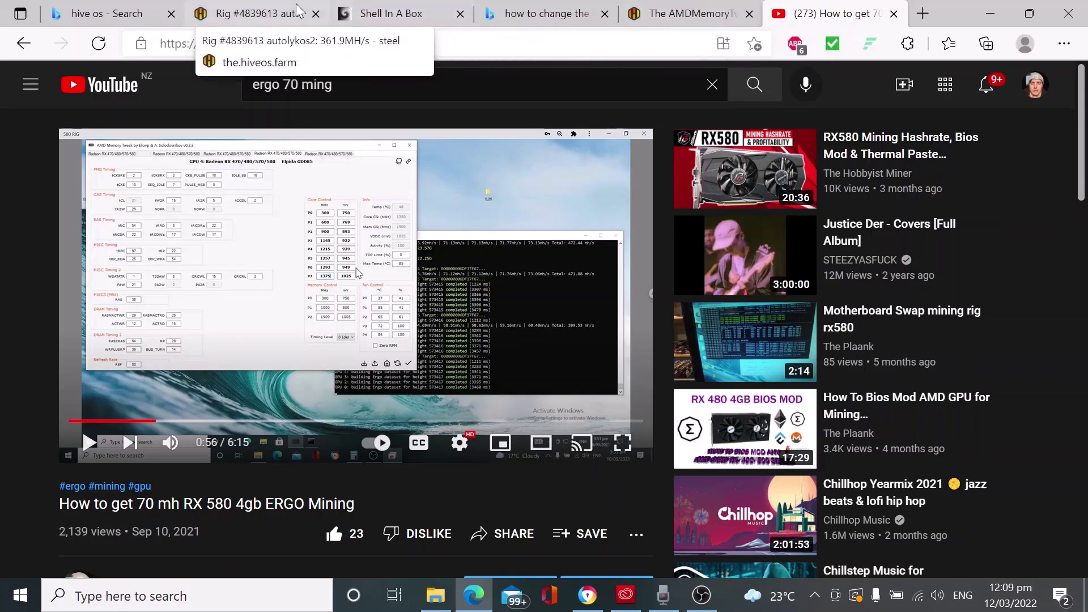
Check the rig hashrates, then view the srbminer log with GPU3 at 70.04 MH/s
left_click(255, 13)
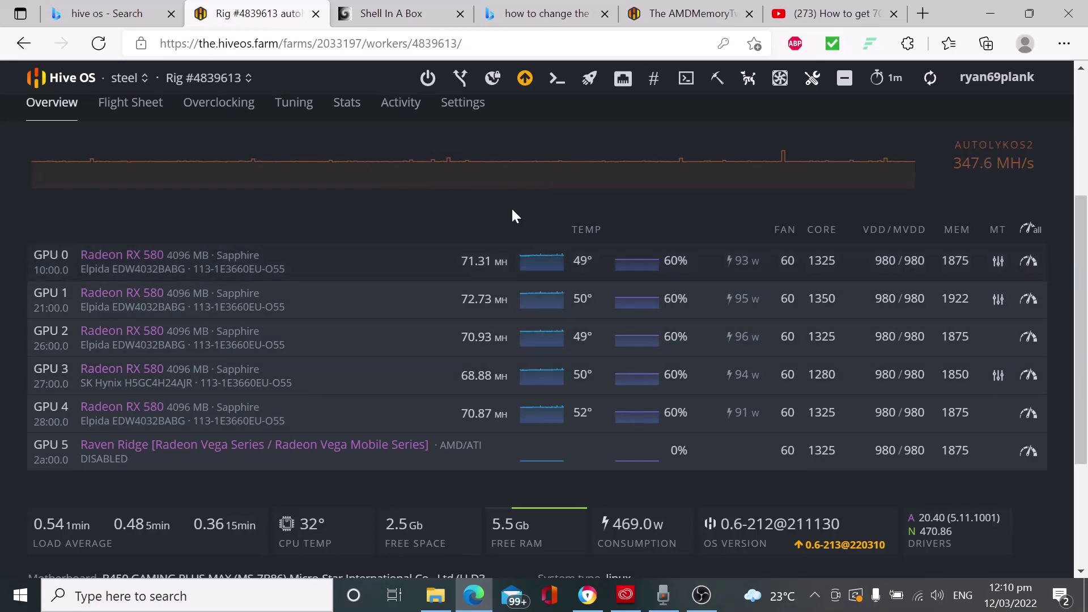
left_click(391, 13)
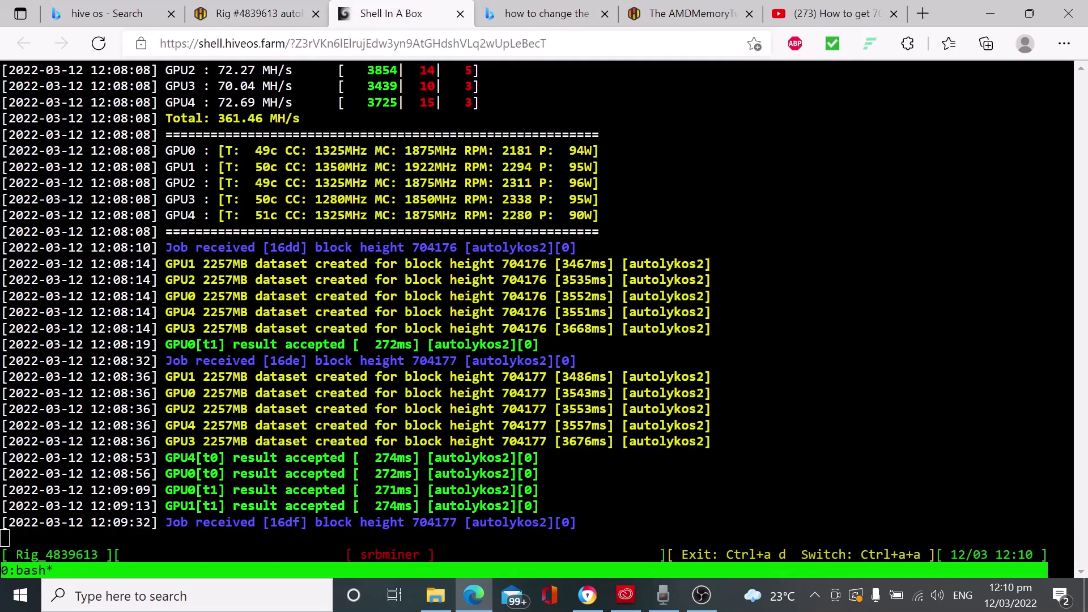